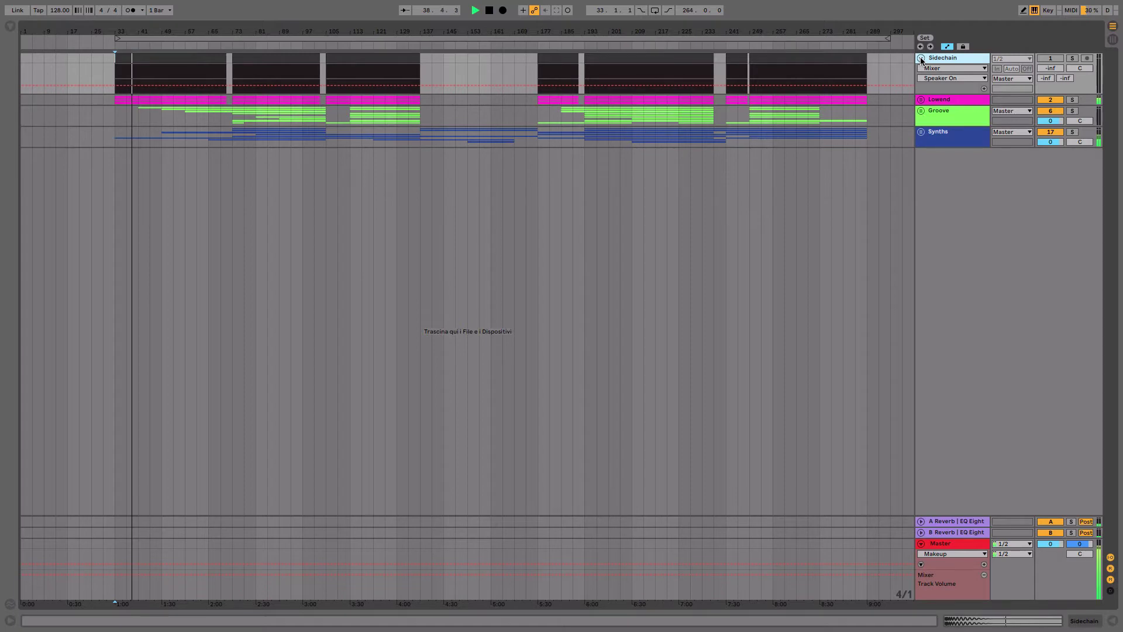
Step: Collapse the Sidechain track and expand the Lowend group to show its tracks
click(922, 58)
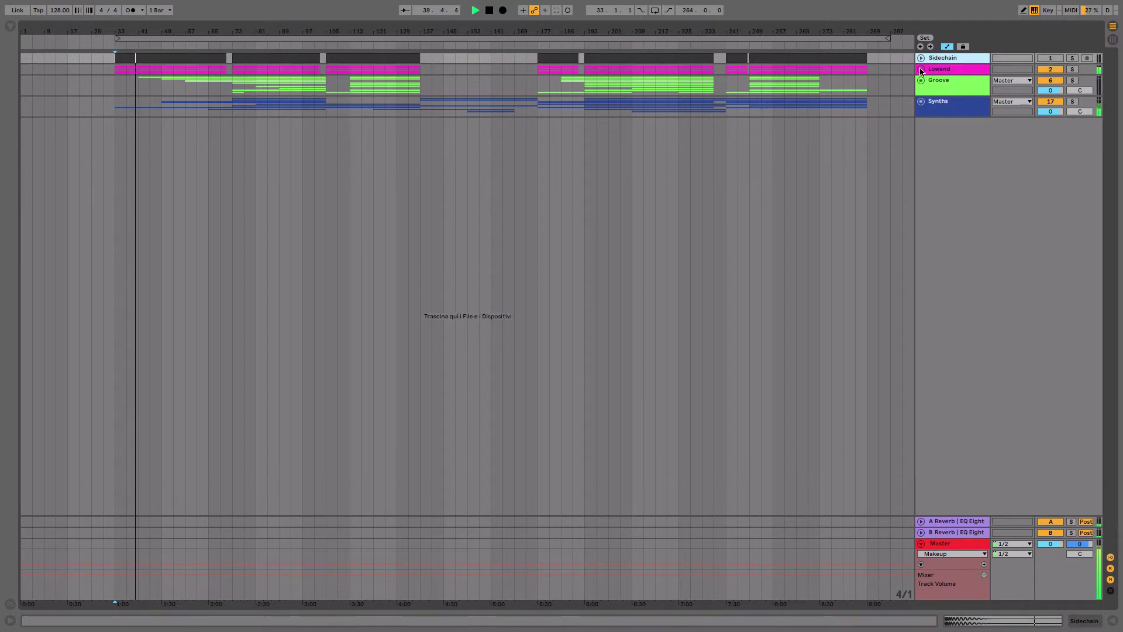
click(941, 70)
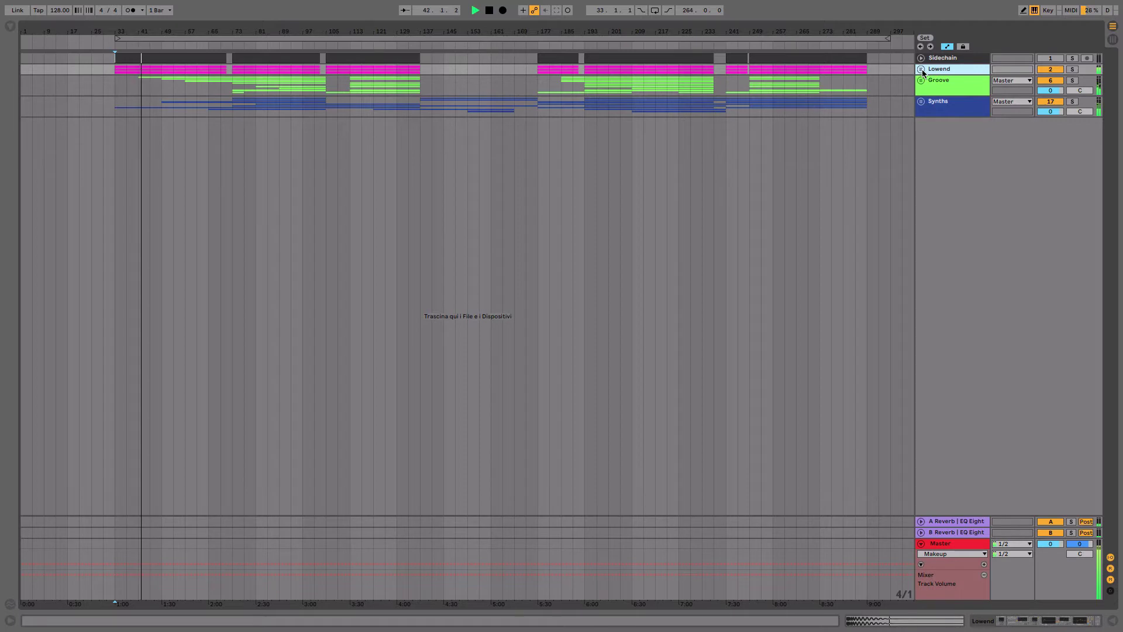
click(922, 69)
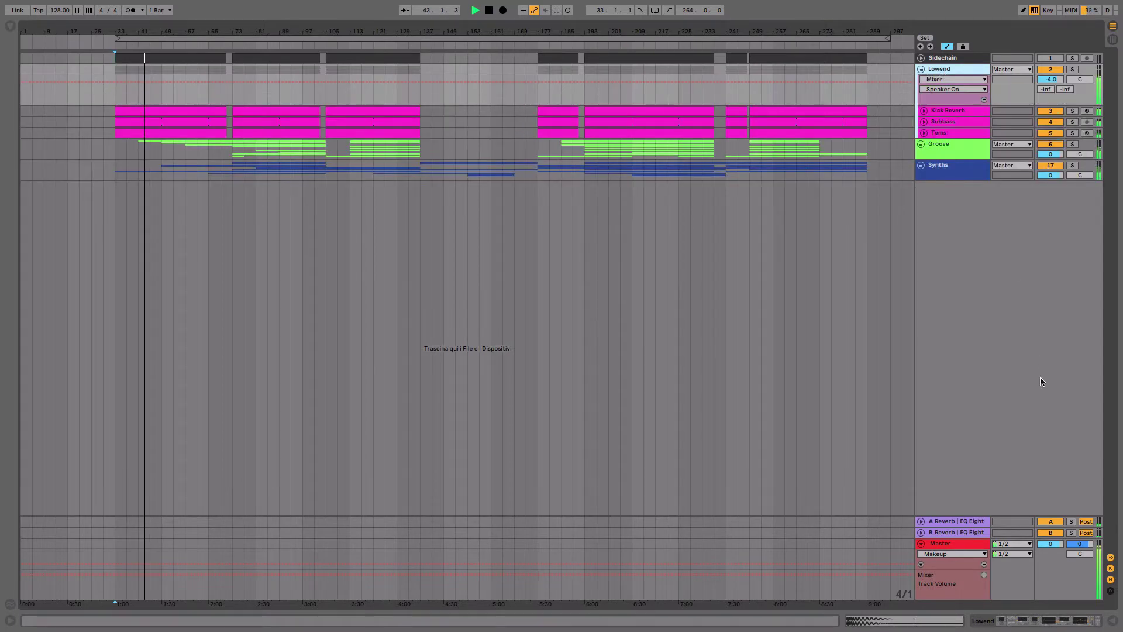
Step: Show the Lowend group's device chain and look through its effects from Glue Compressor onward
click(1069, 620)
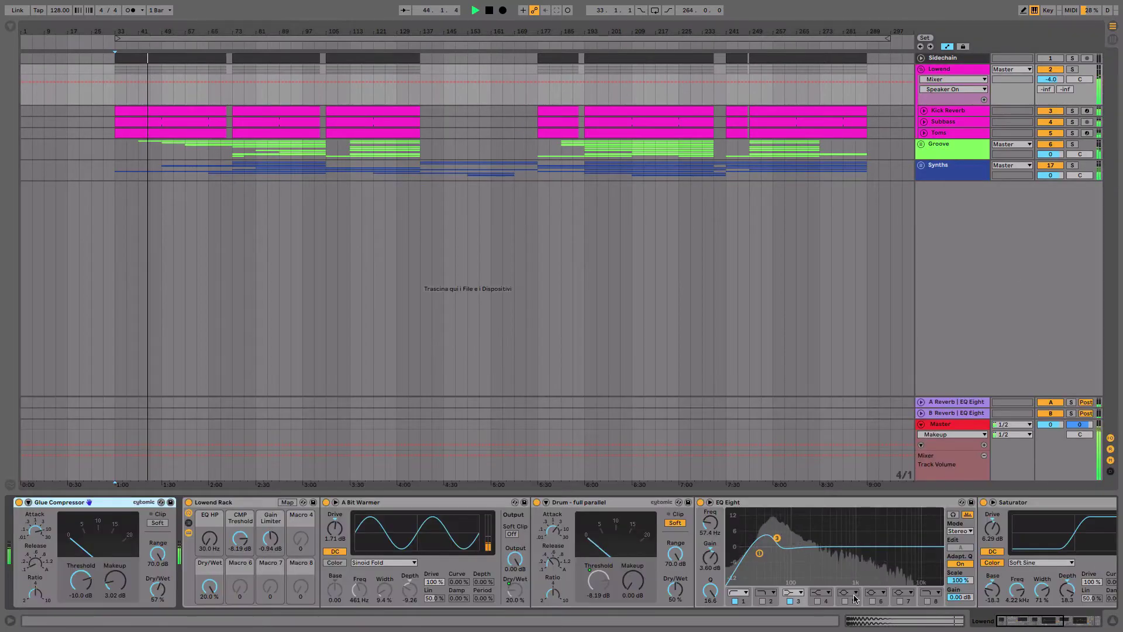
scroll(629, 545, right, 10)
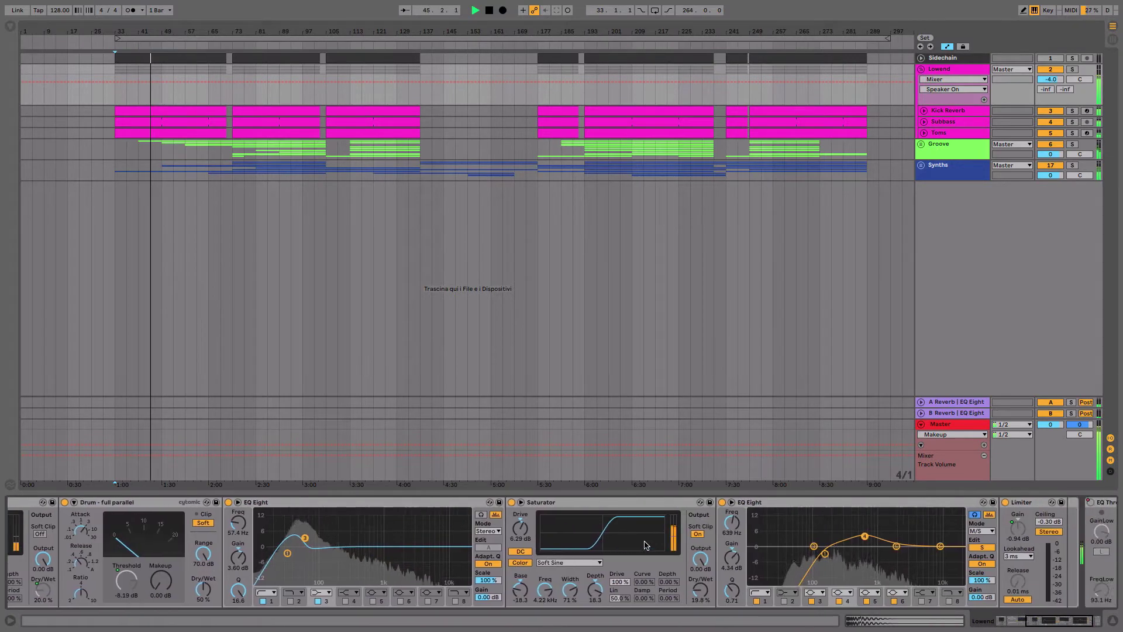
click(951, 69)
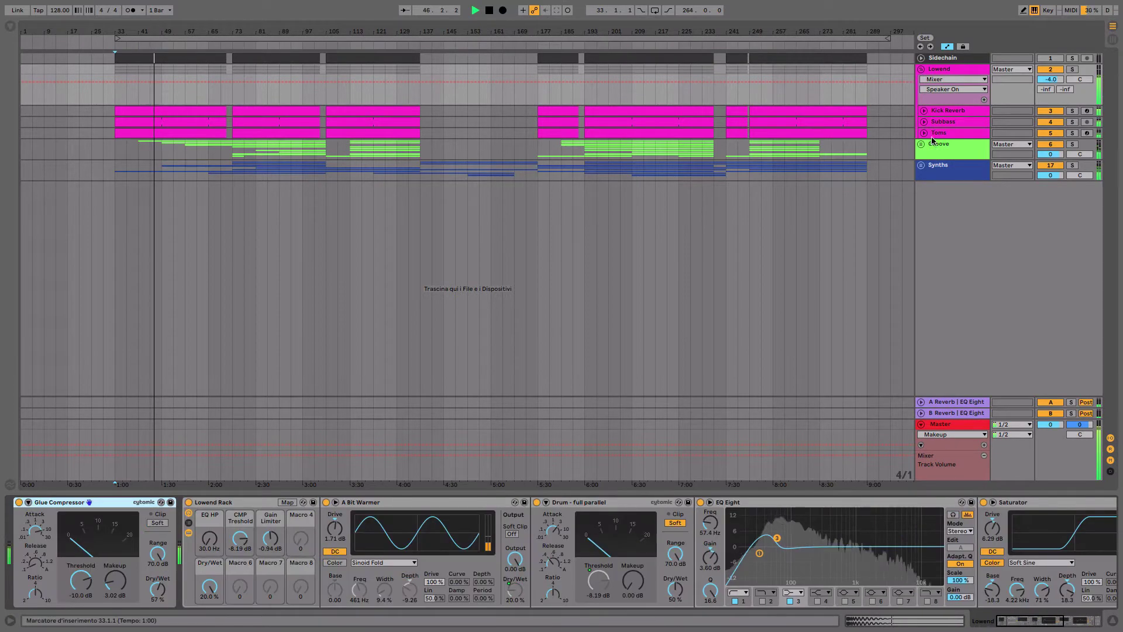
Step: Display the EQ Three Device On automation in the Lowend group's automation lane
click(953, 79)
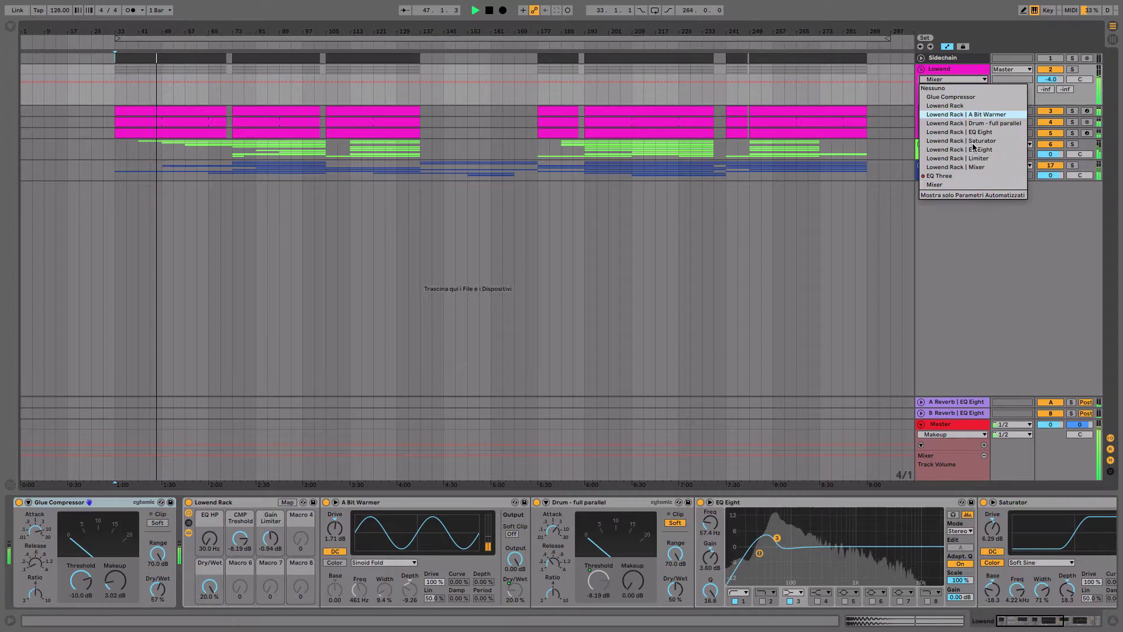
click(969, 173)
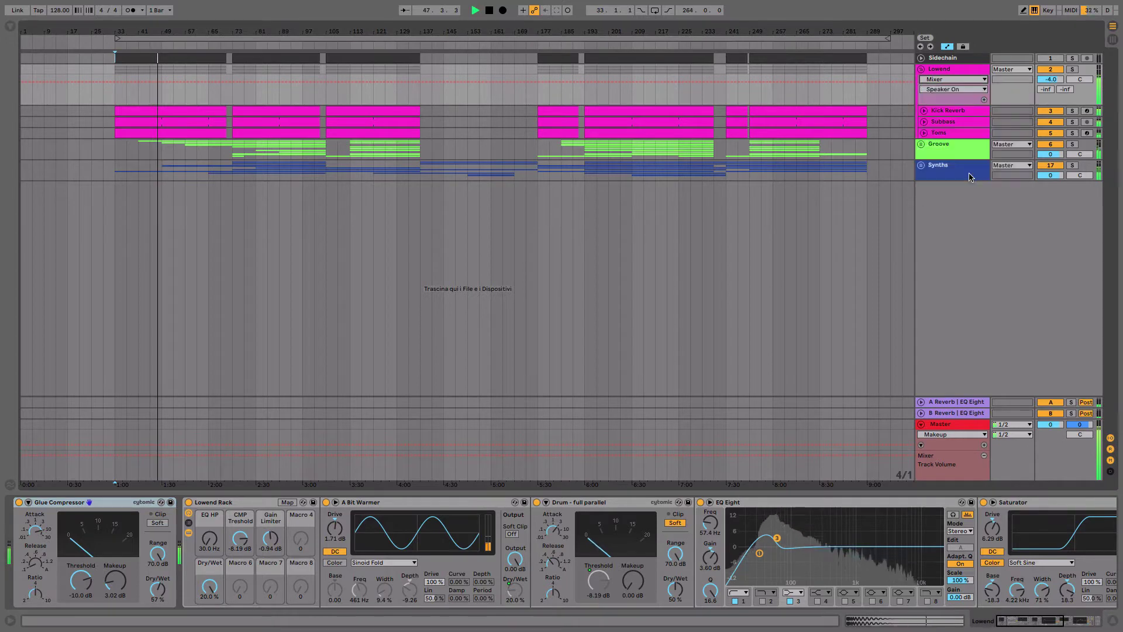
click(952, 89)
click(951, 90)
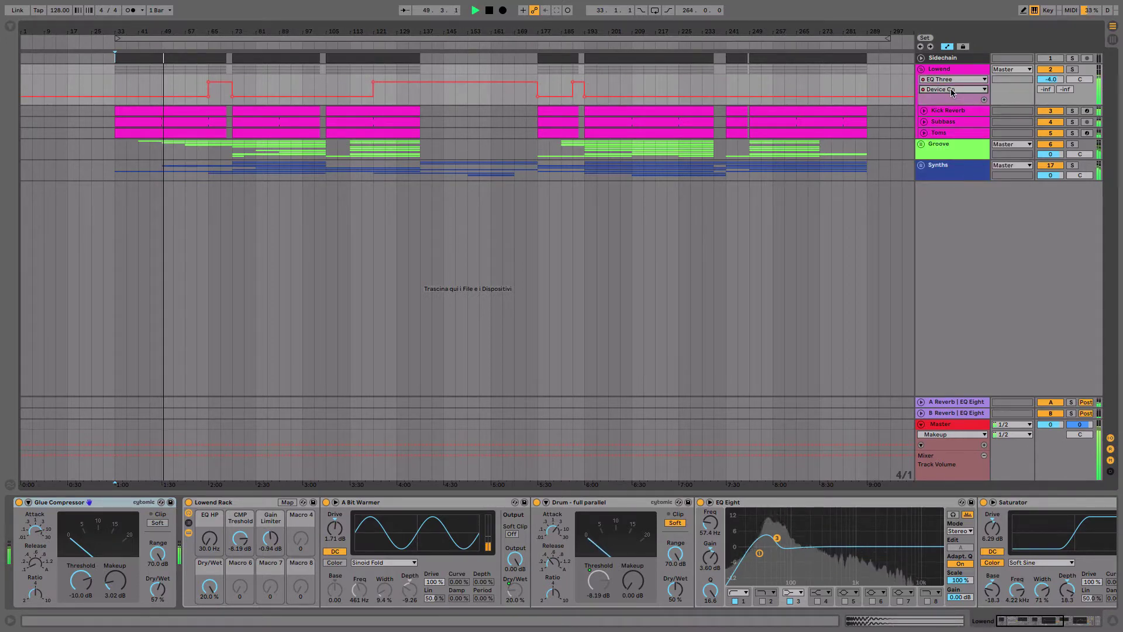
Step: Unfold the Kick Reverb, Subbass and Toms tracks together to show their clips and automation
click(949, 110)
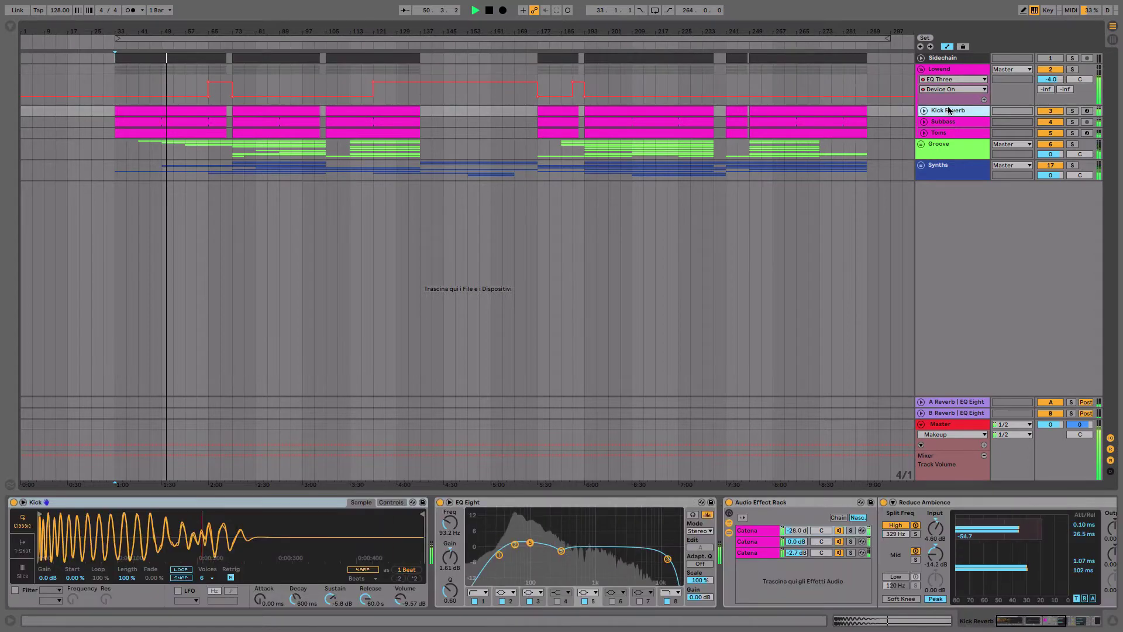
click(947, 133)
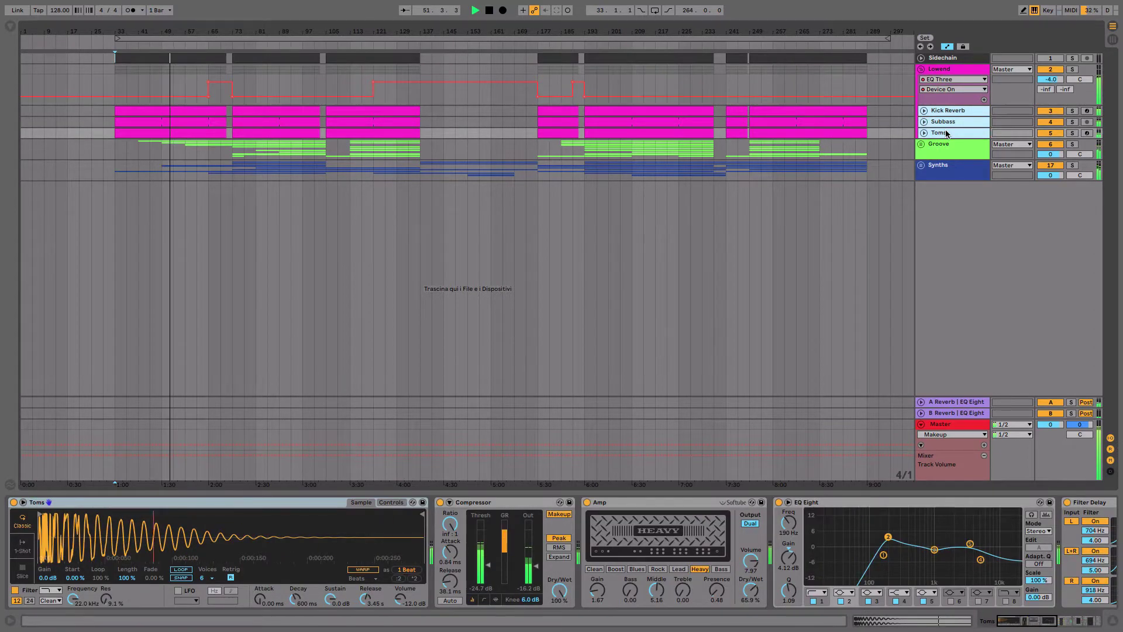
key(u)
Step: Examine the Kick Reverb track's device chain, including the Driver plug-in's own window, and close that window
click(953, 117)
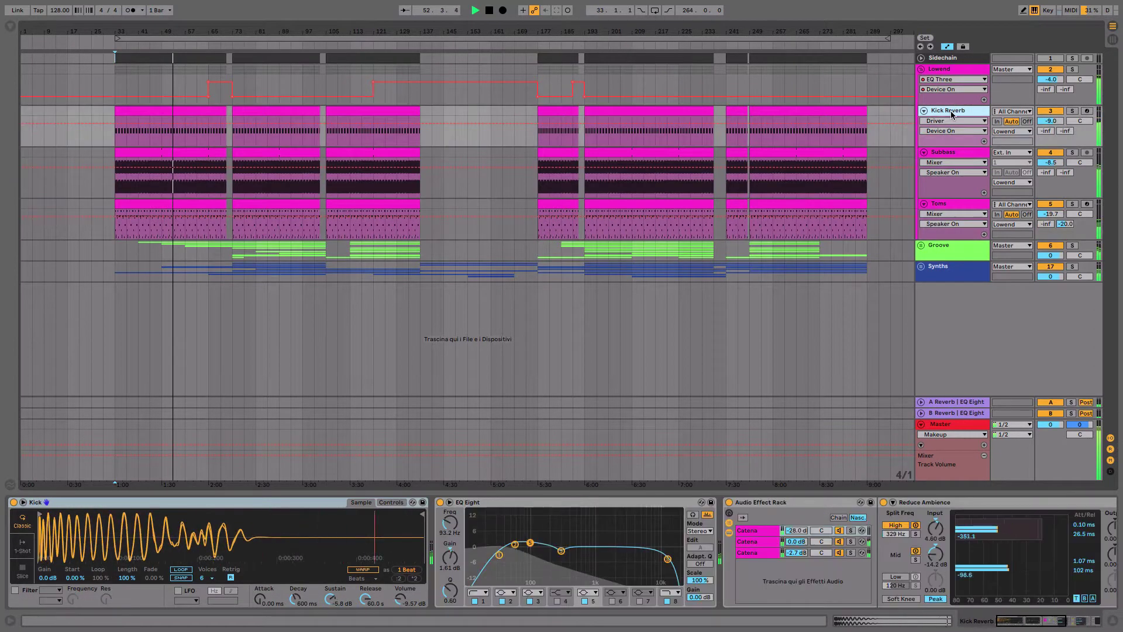
scroll(882, 504, right, 5)
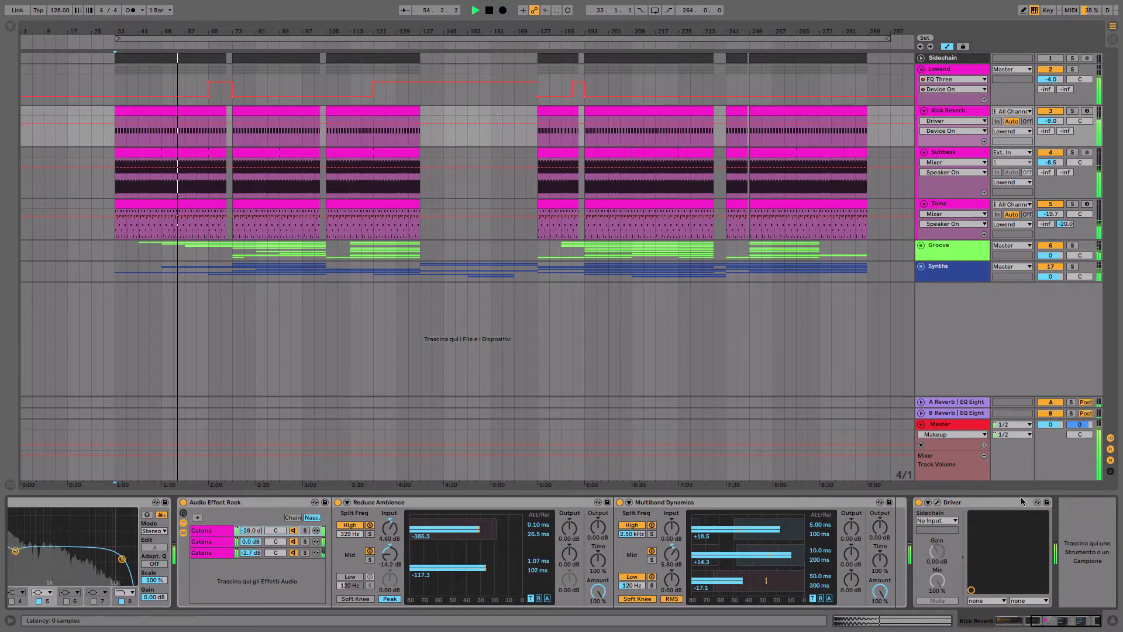
click(937, 502)
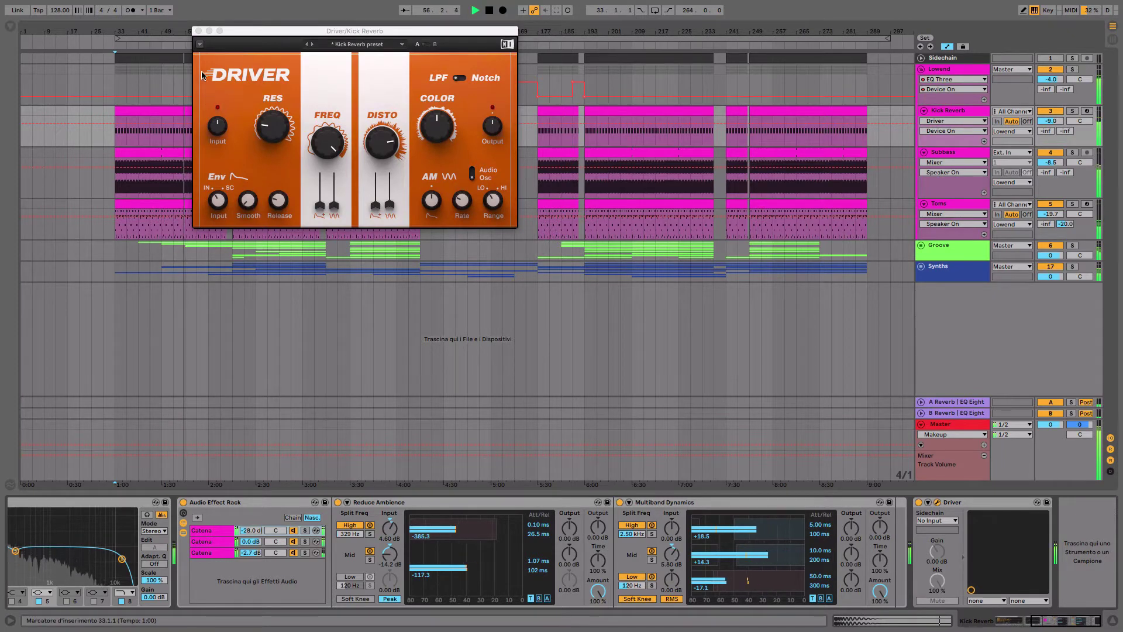
click(197, 31)
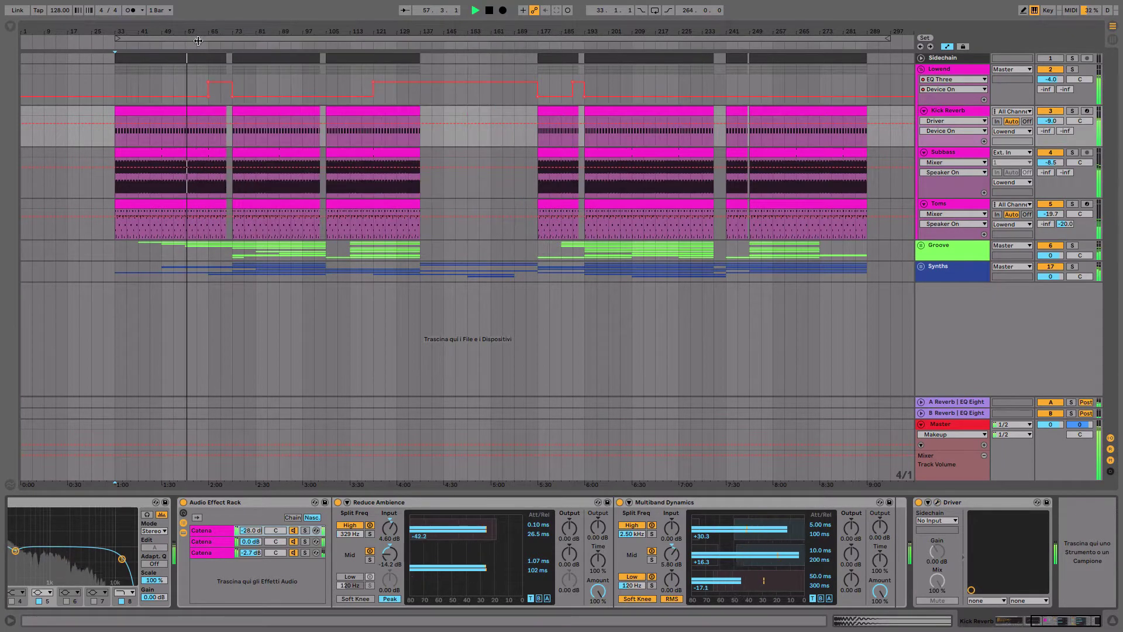
Step: Examine the device chains of the Subbass and Toms tracks
click(945, 153)
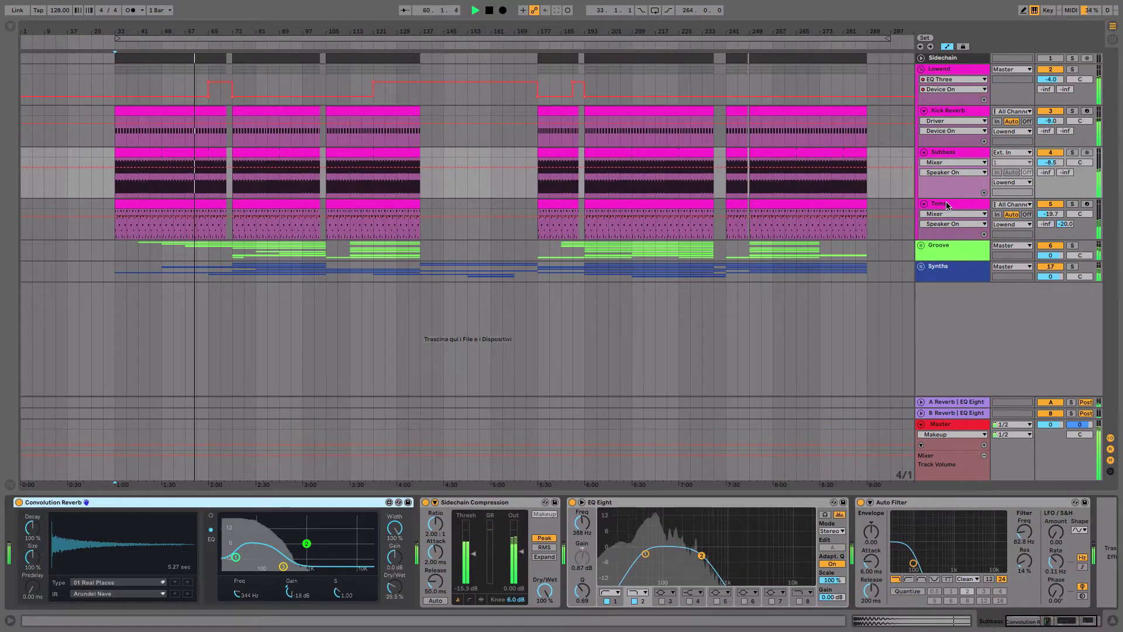
key(Down)
scroll(764, 541, right, 5)
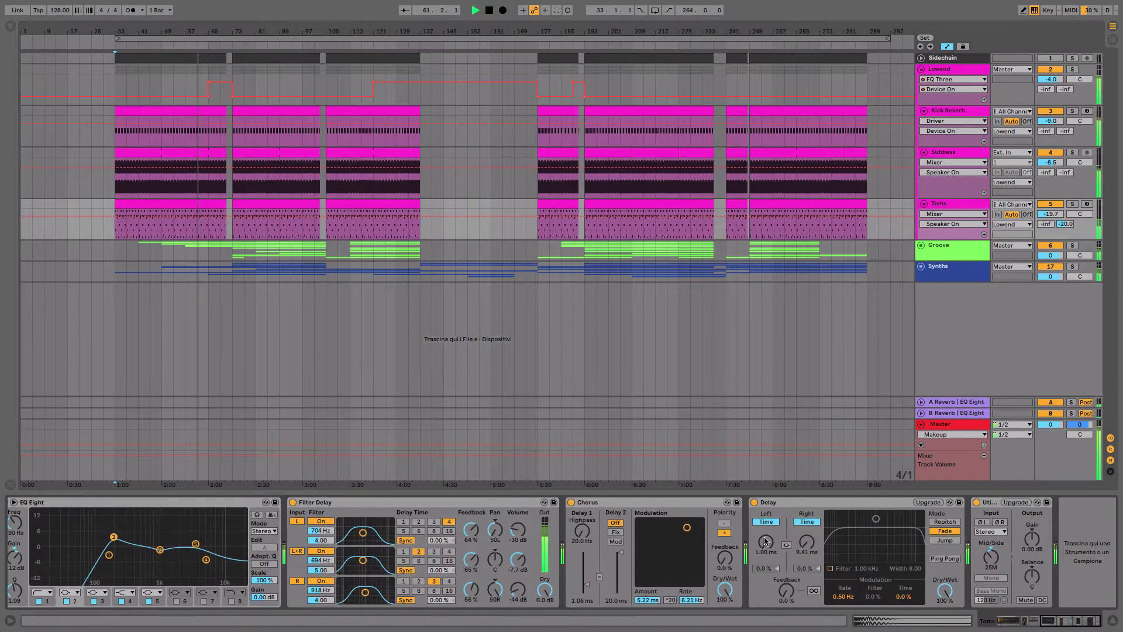
scroll(765, 541, left, 5)
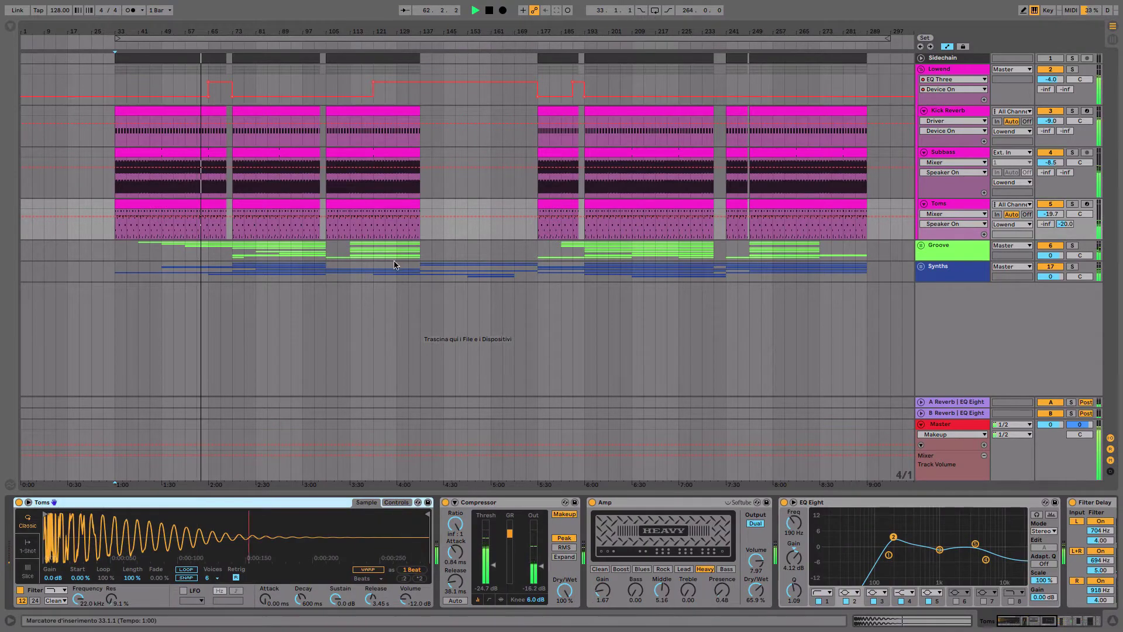
Step: Fold the Kick Reverb, Subbass and Toms tracks back to their compact height
mouse_move(168, 31)
mouse_down()
mouse_move(166, 120)
mouse_move(166, 35)
mouse_up()
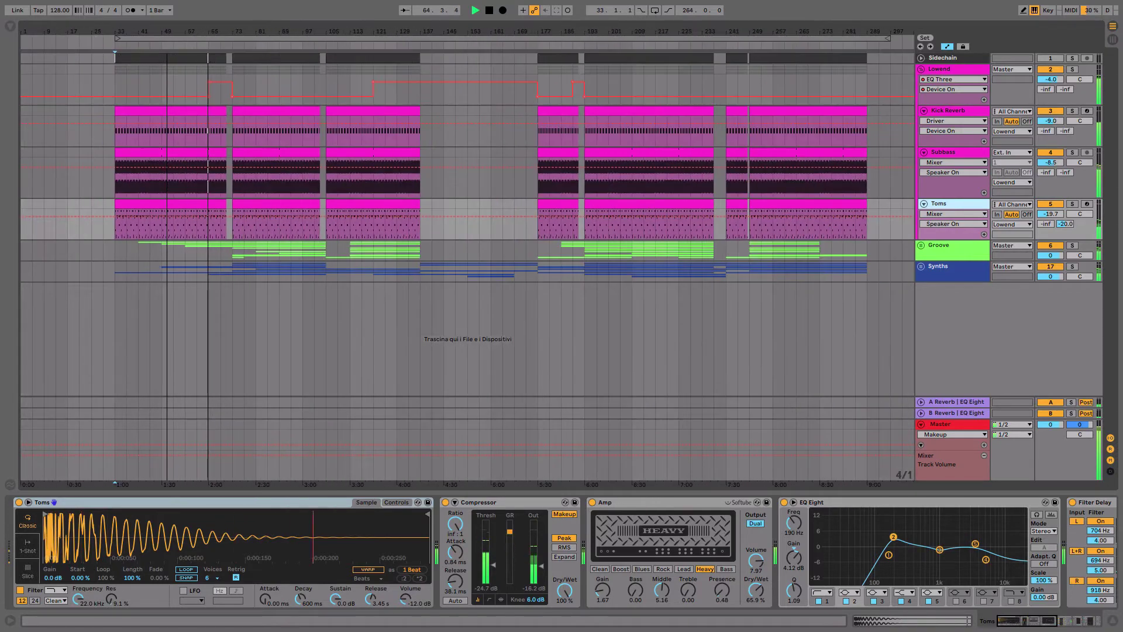
click(925, 111)
click(925, 123)
click(924, 133)
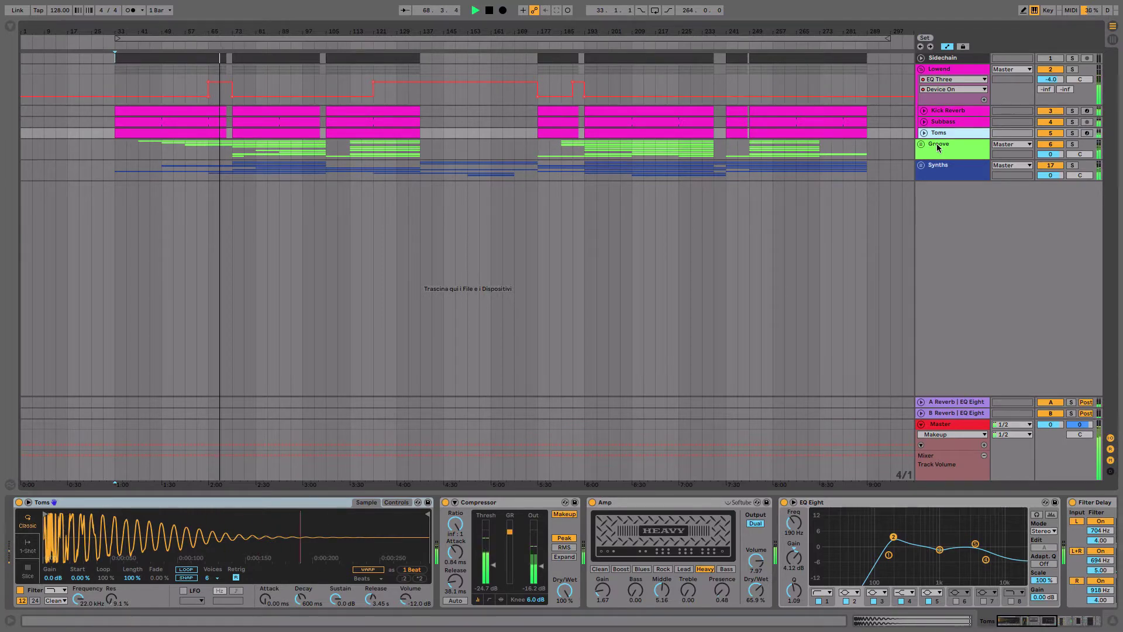
Step: Expand the Groove group and examine the Hat group's devices, including the PanCake2 plug-in window
click(937, 146)
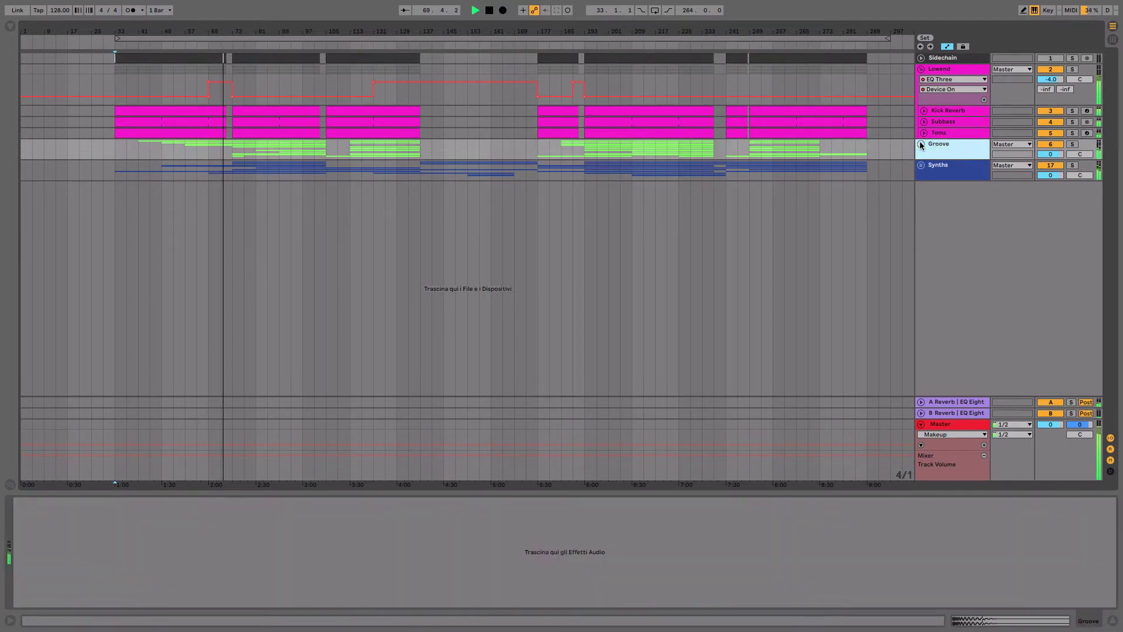
click(921, 144)
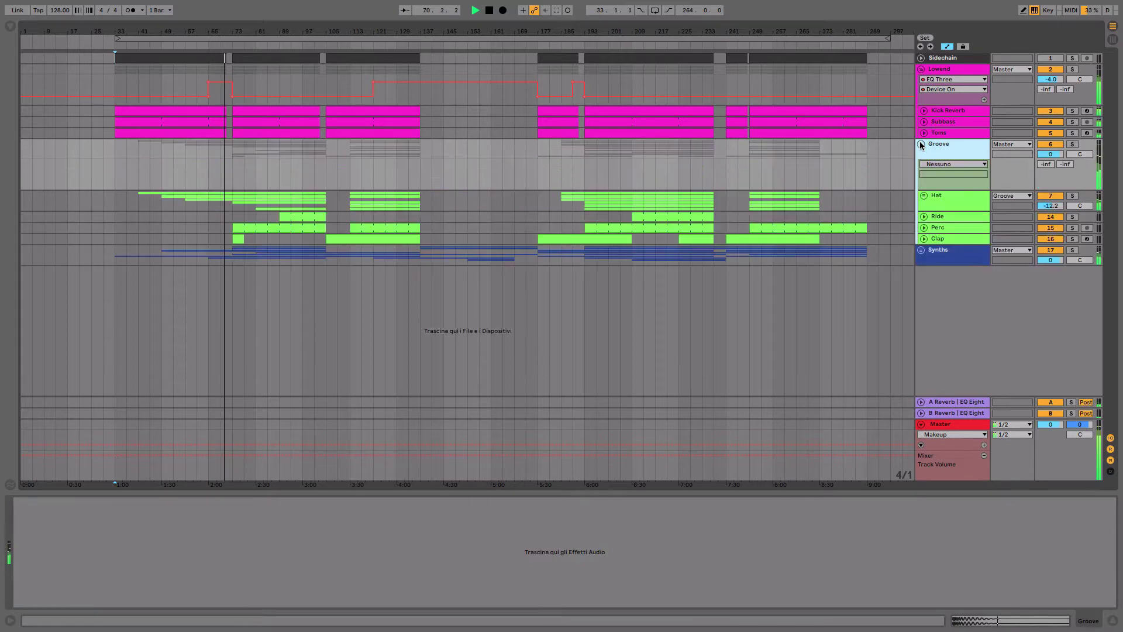
click(942, 199)
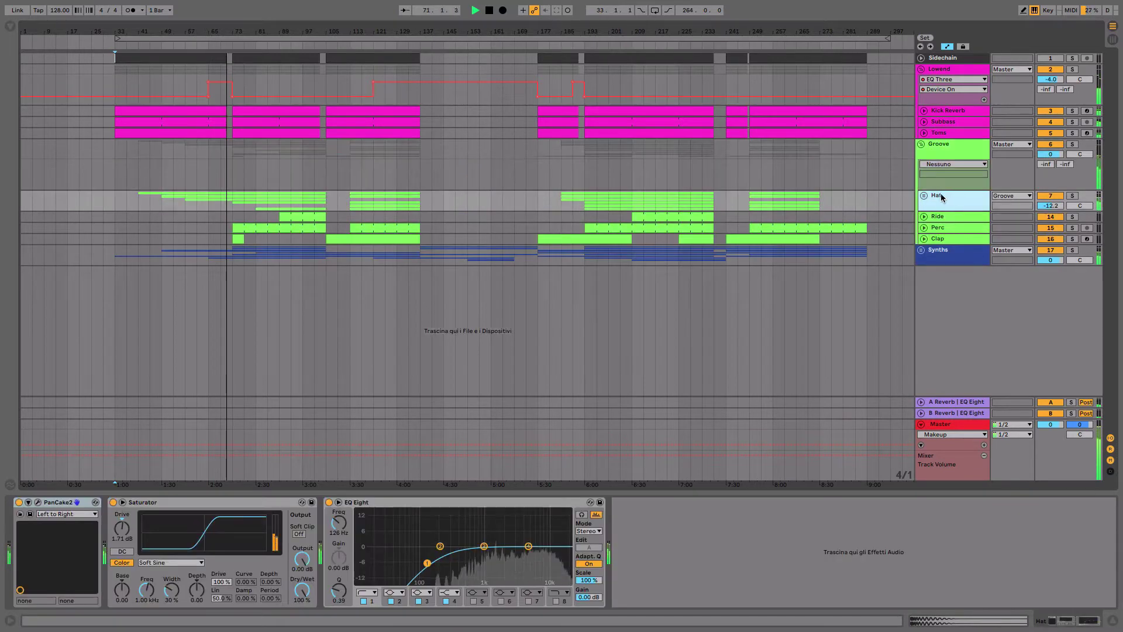
click(38, 502)
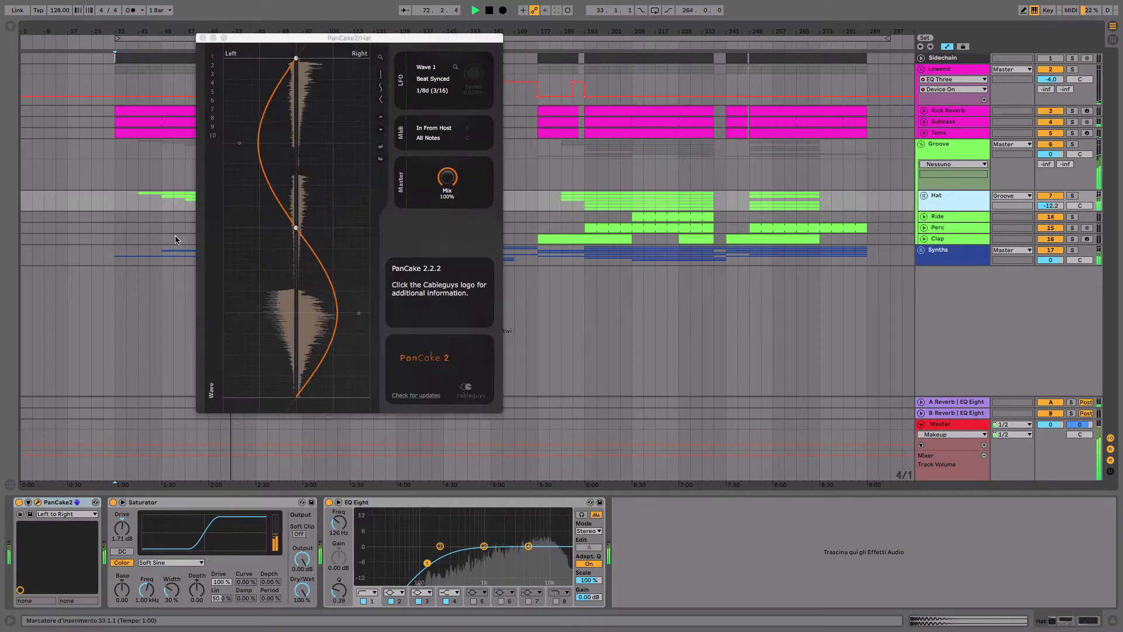
click(202, 38)
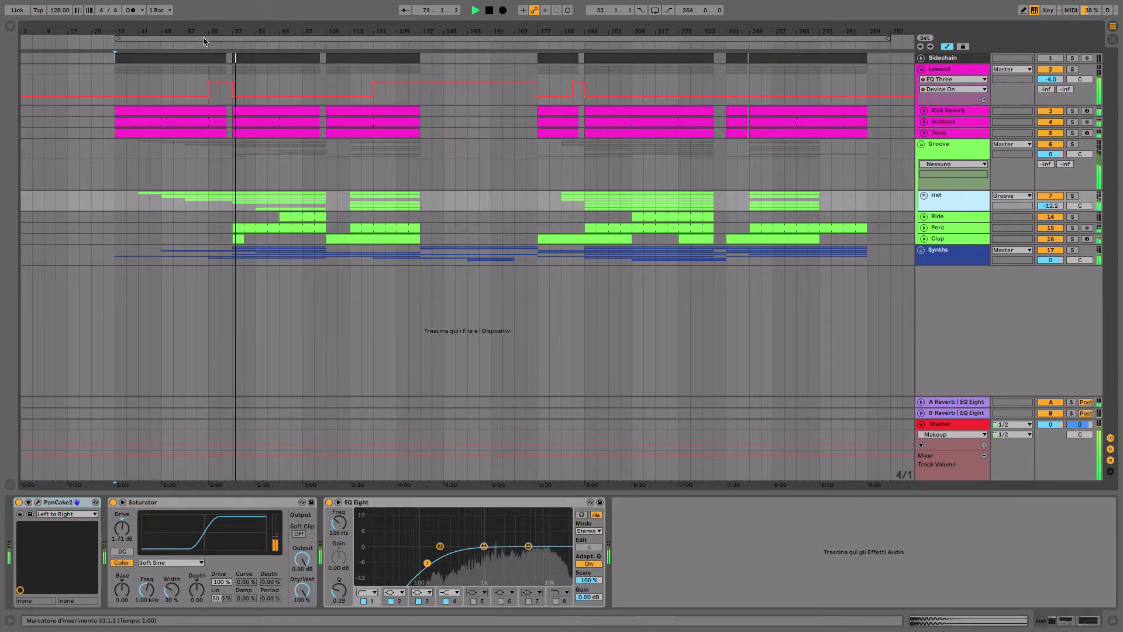
Step: Expand the Hat group and unfold all its tracks from Hat 01 through Shaker
click(926, 196)
click(950, 247)
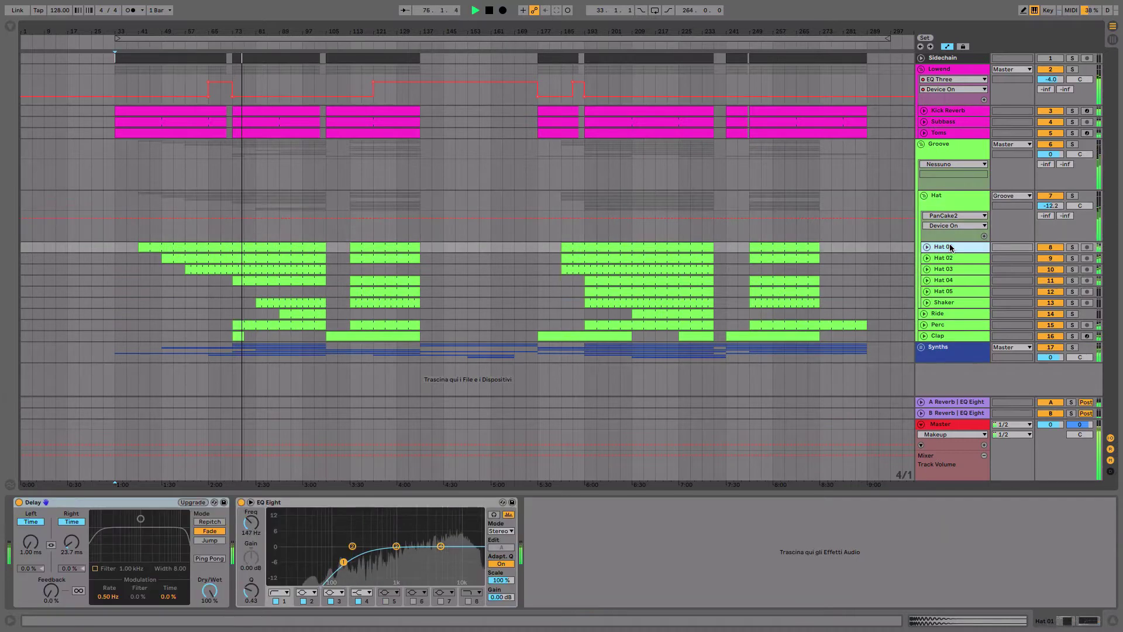
key(Down)
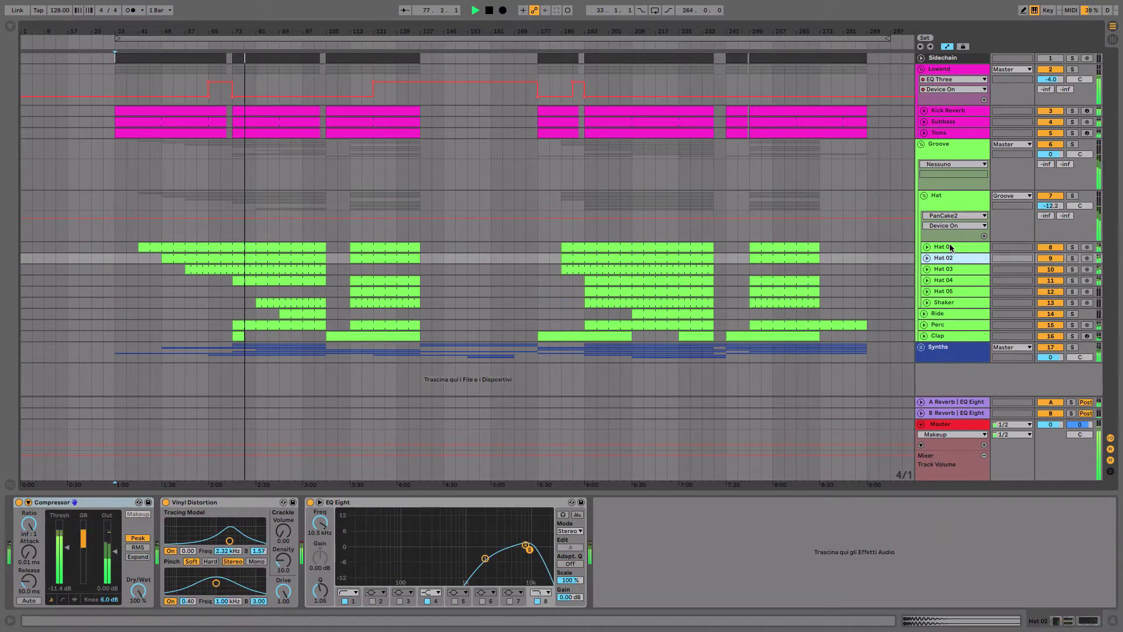
key(Up)
key(shift+Down)
key(shift+Down)
key(shift+Down)
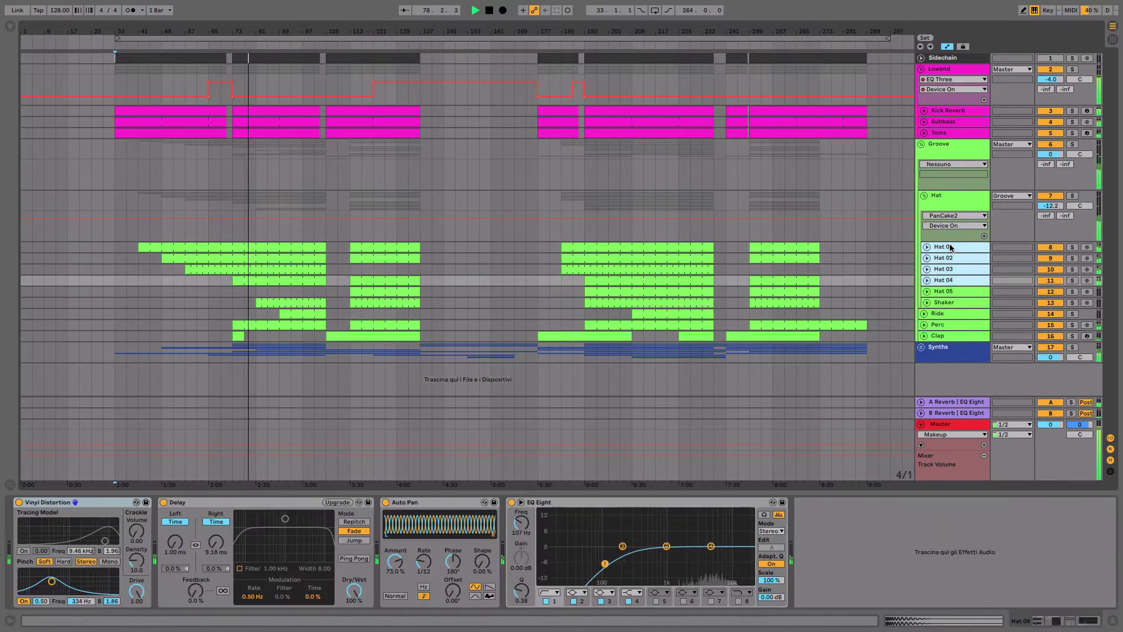
key(Down)
key(Down)
key(alt+u)
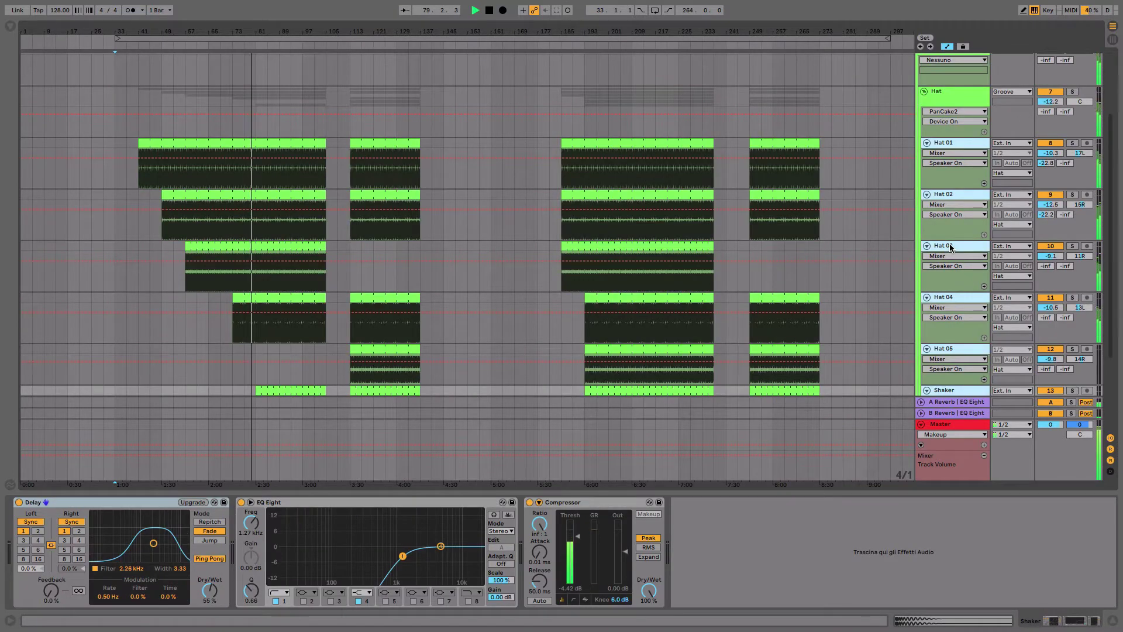
Step: Examine the device chains of the hat tracks one by one, from Hat 01 through Shaker
click(960, 146)
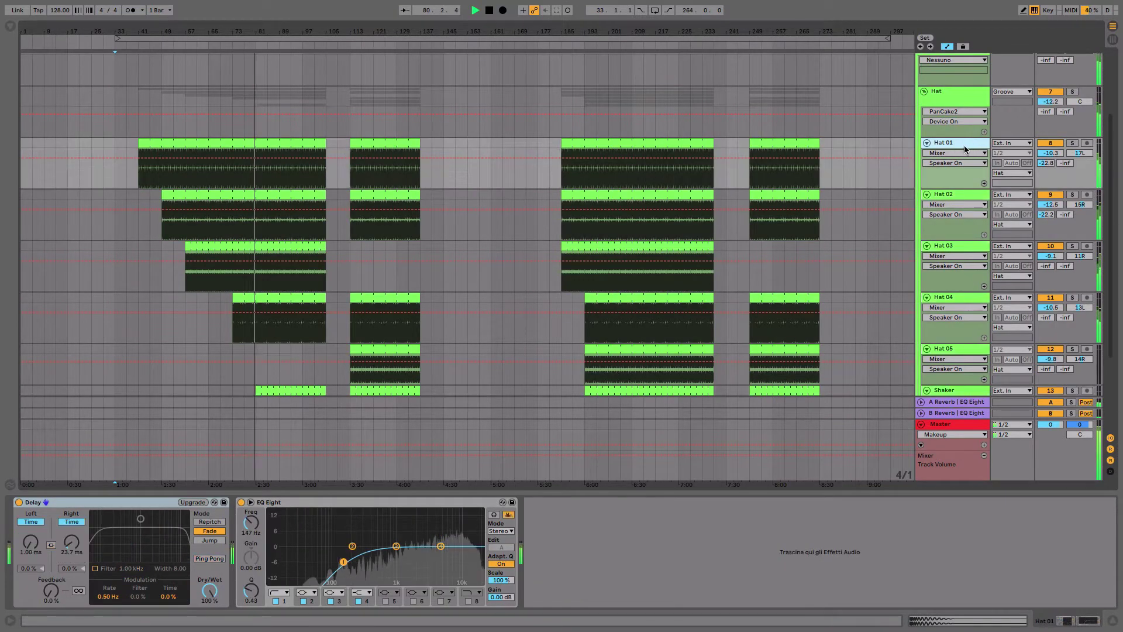
key(Down)
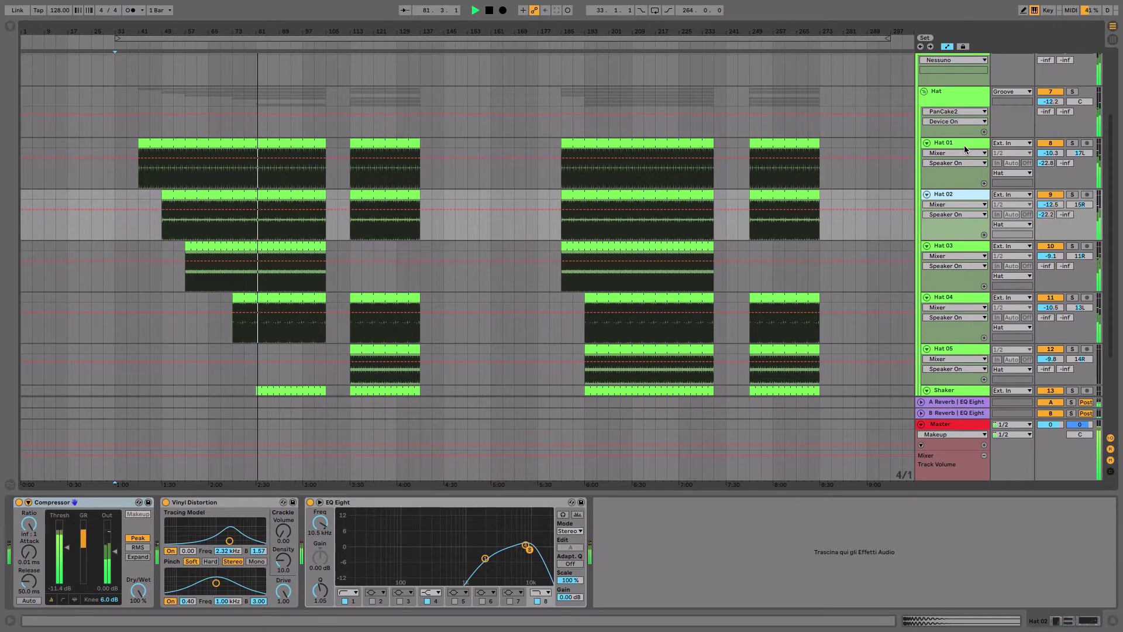
key(Down)
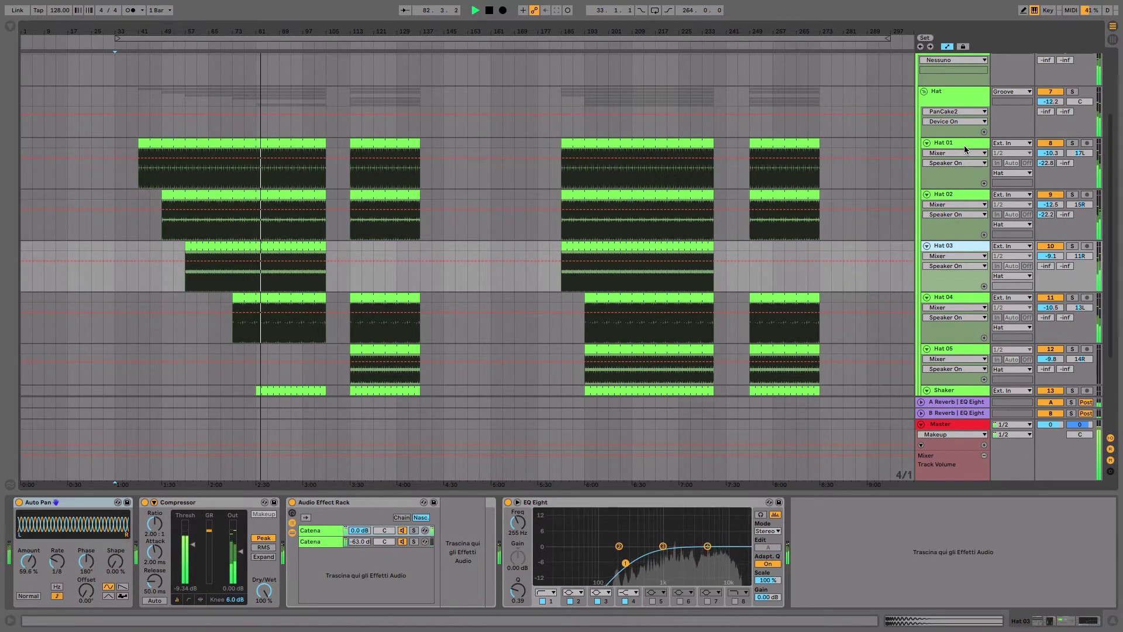
key(Down)
key(Down)
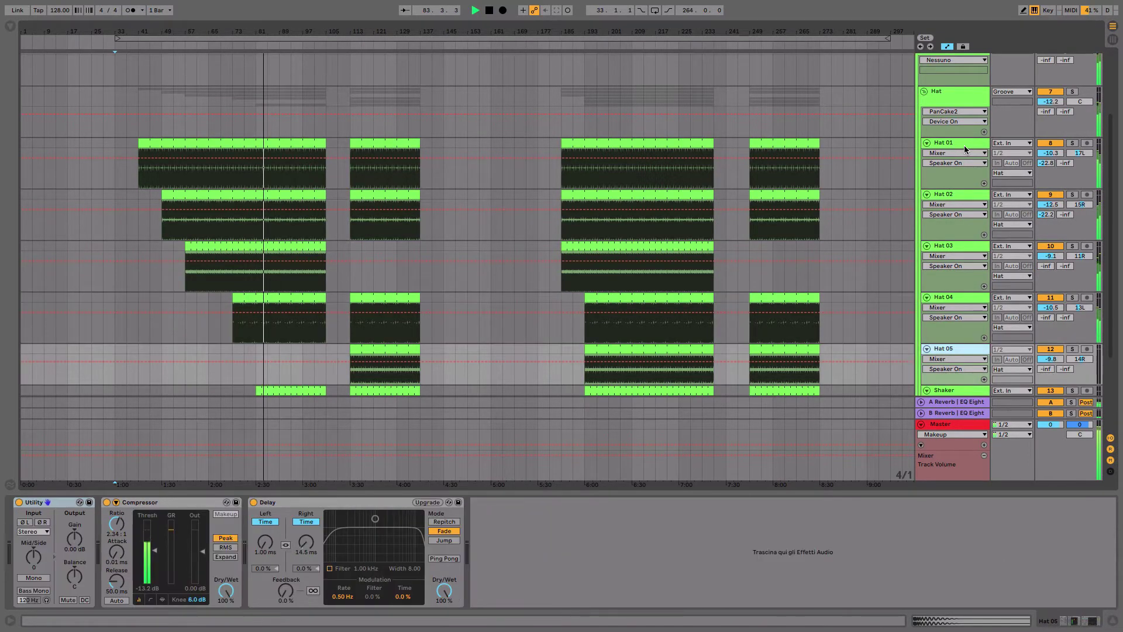
key(Down)
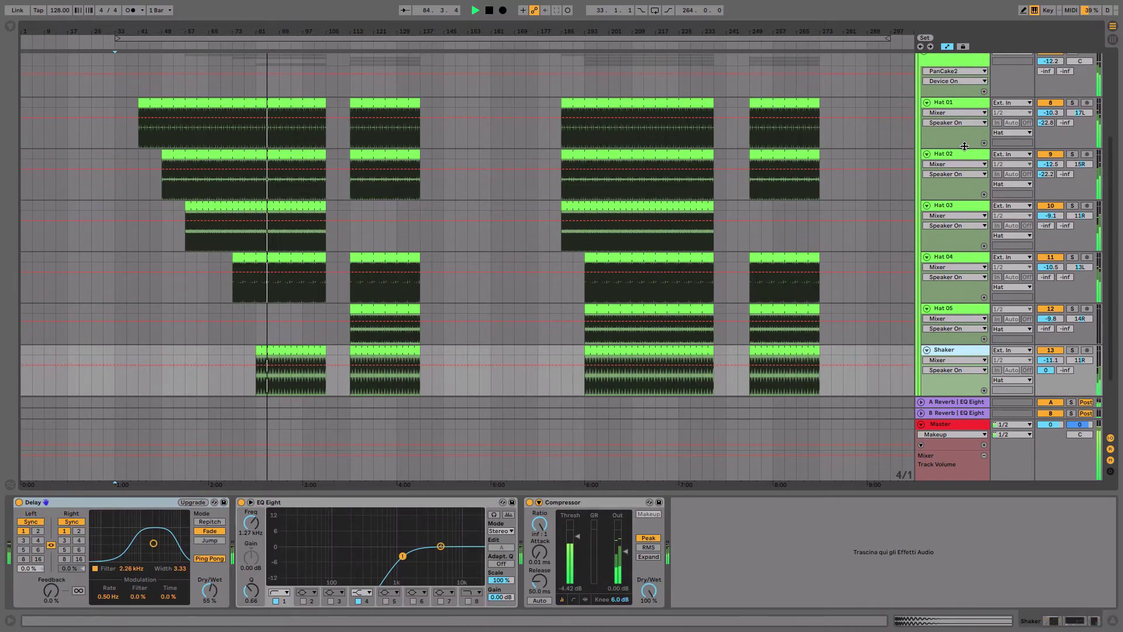
key(Down)
key(Up)
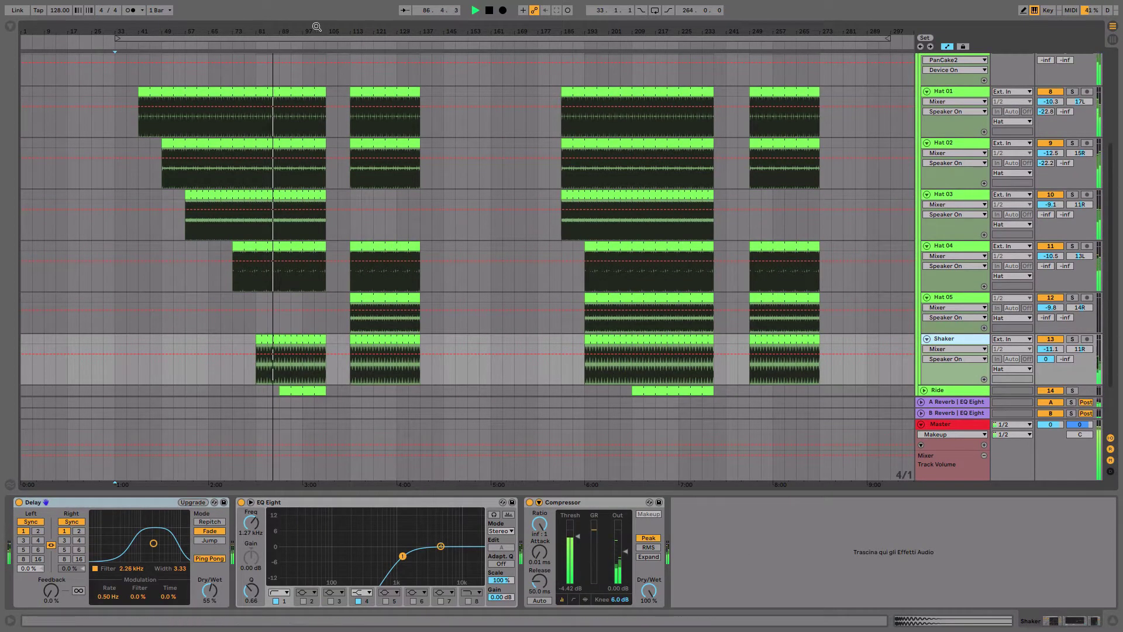
Step: Collapse the Hat group so that its individual hat and shaker tracks are hidden
mouse_move(310, 28)
mouse_down()
mouse_move(344, 90)
mouse_move(345, 339)
mouse_move(311, 31)
mouse_up()
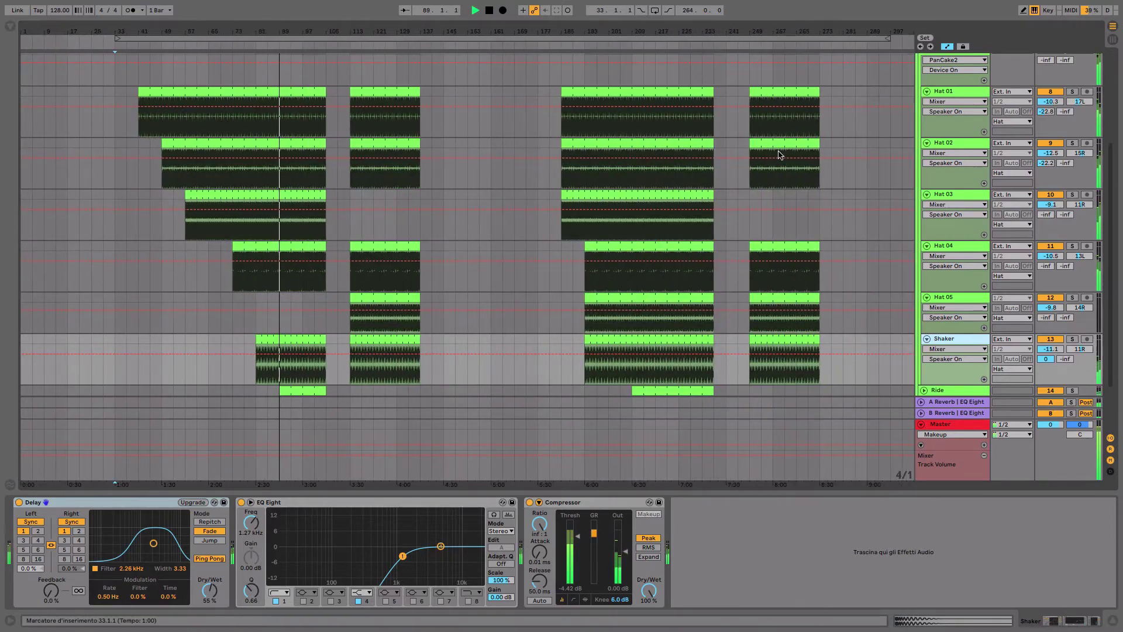
scroll(890, 184, up, 3)
scroll(890, 185, up, 1)
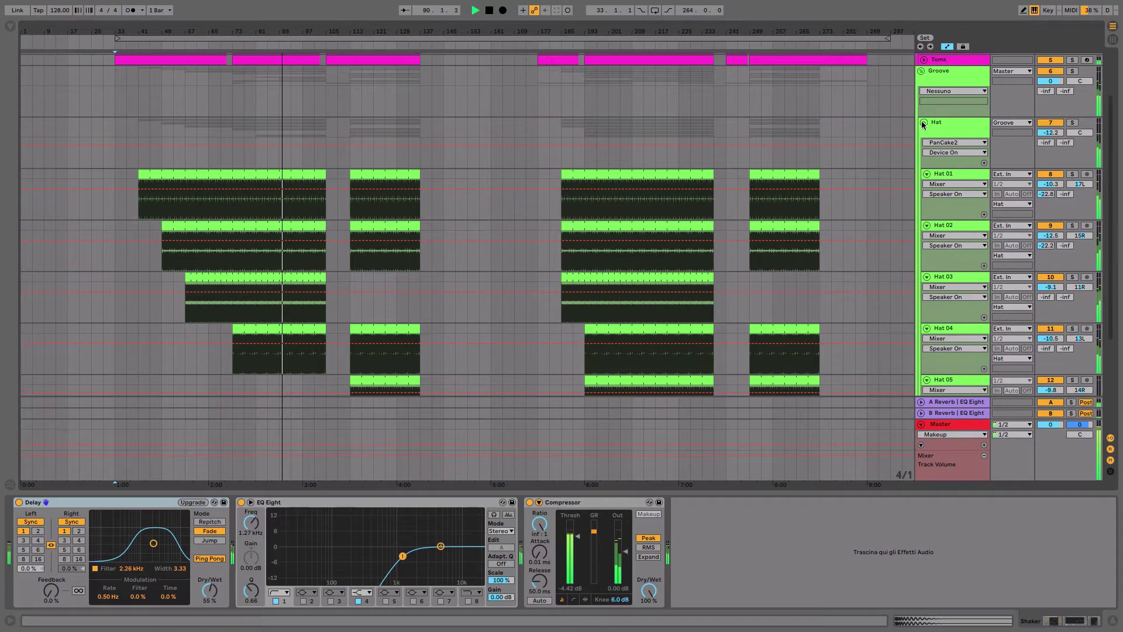
click(922, 123)
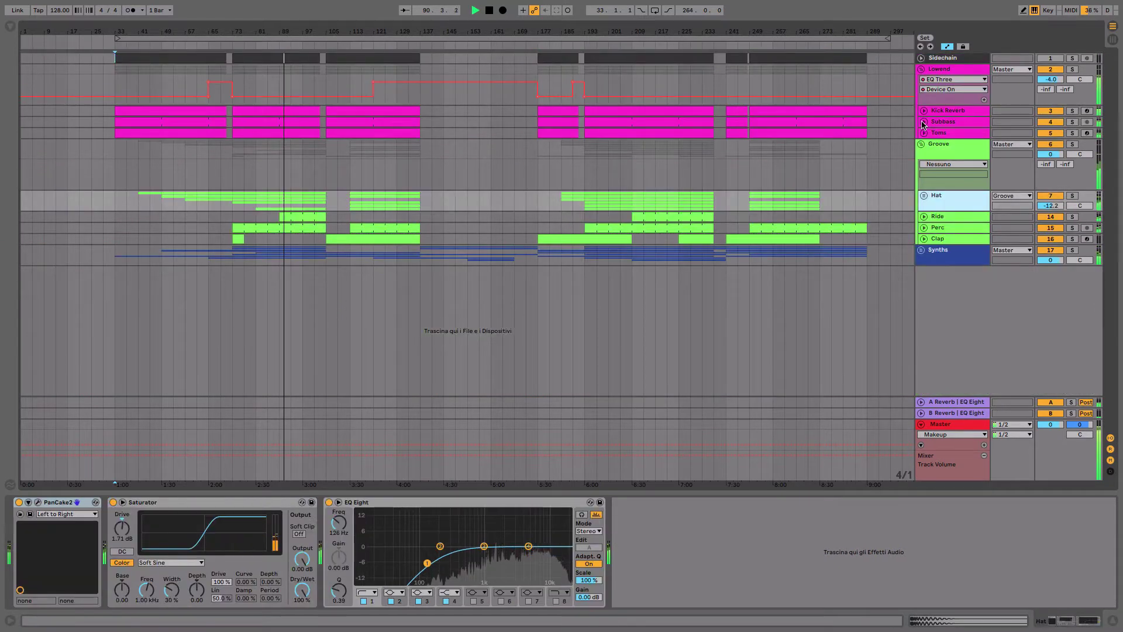
Step: Unfold the Ride track and examine its clips and device chain
click(939, 220)
double_click(938, 219)
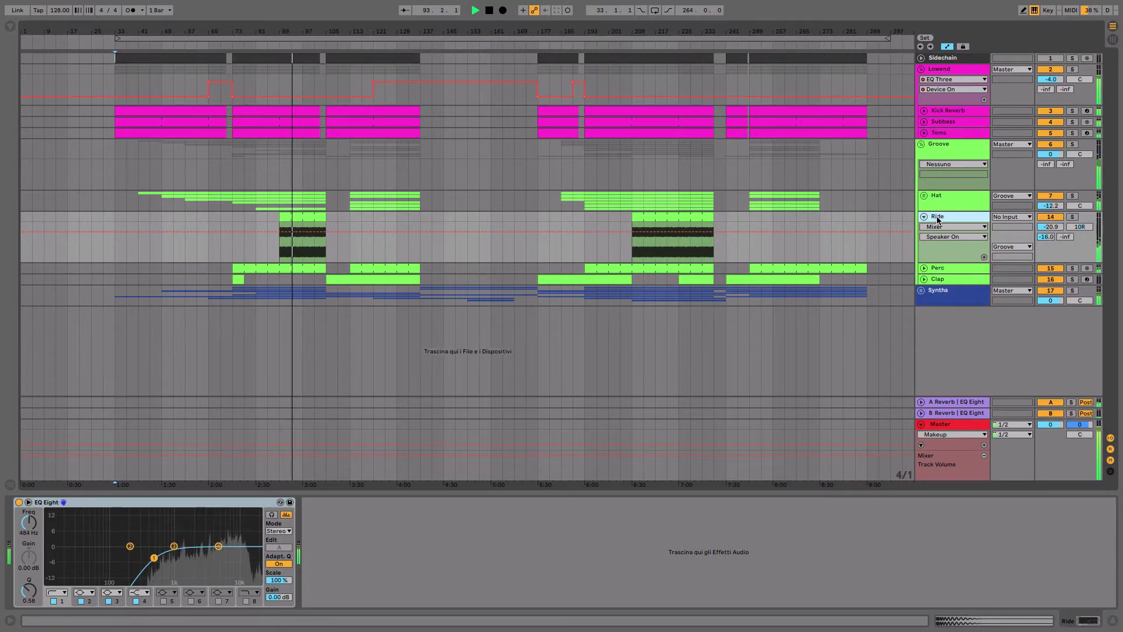
mouse_move(287, 25)
mouse_down()
mouse_move(234, 117)
mouse_move(287, 26)
mouse_up()
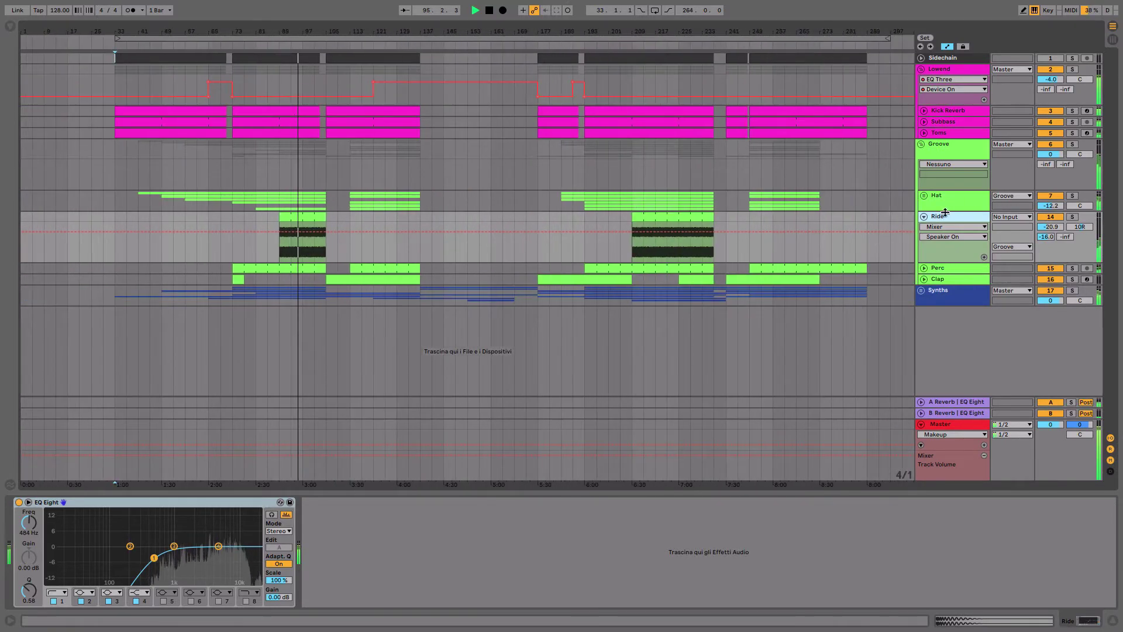
Step: Fold the Ride track, then unfold the Perc track and examine its clips and devices
click(924, 217)
click(924, 229)
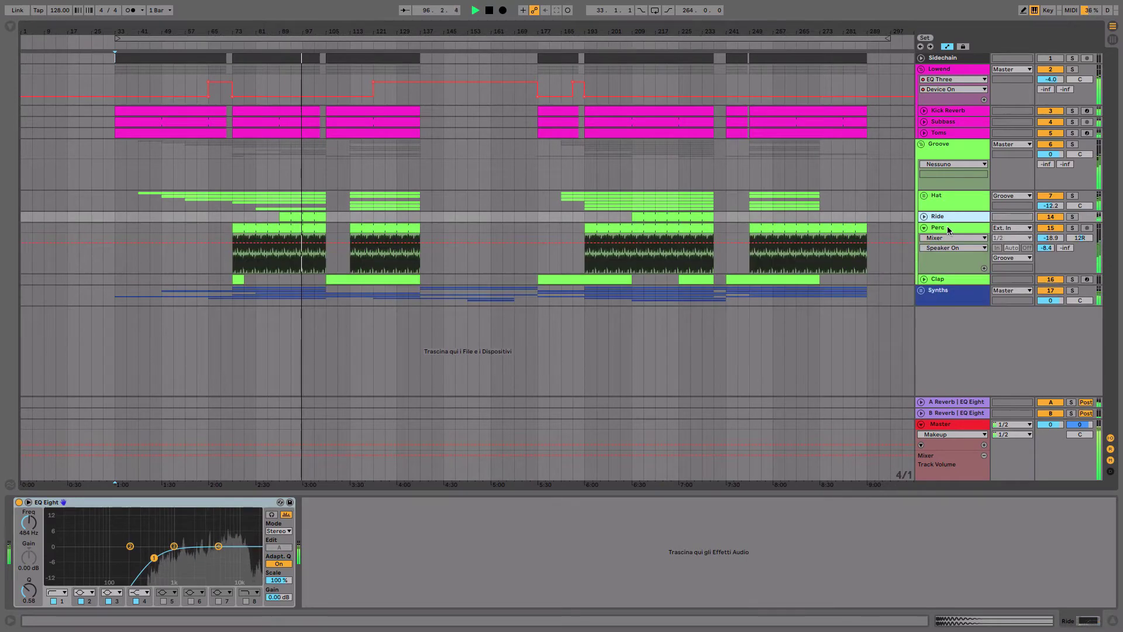
click(949, 229)
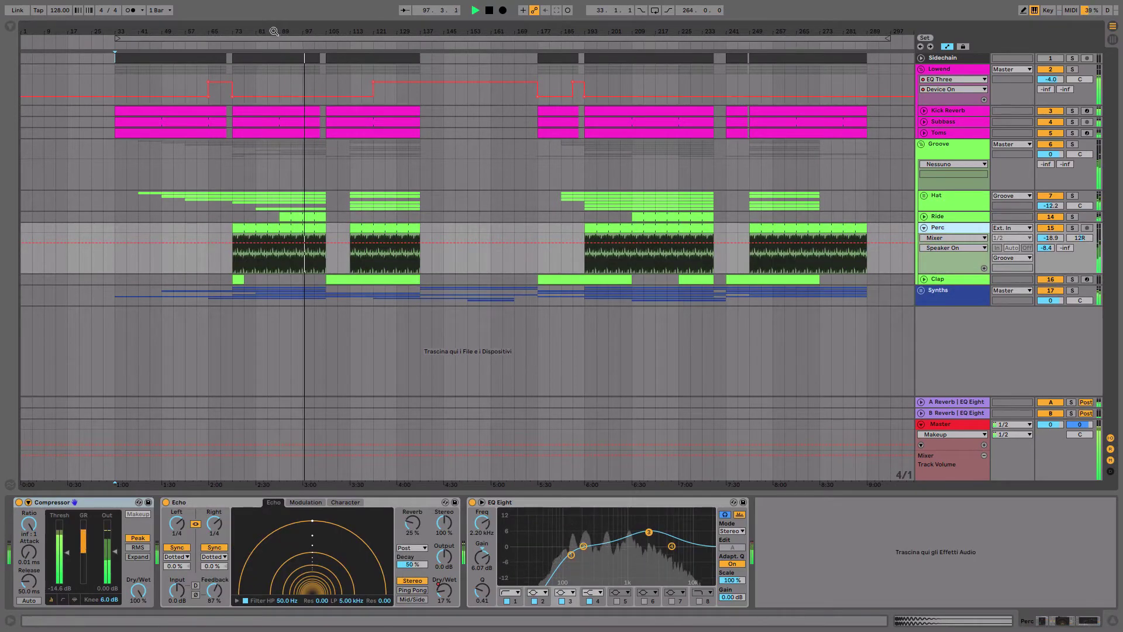
mouse_move(274, 31)
mouse_down()
mouse_move(273, 174)
mouse_move(275, 17)
mouse_up()
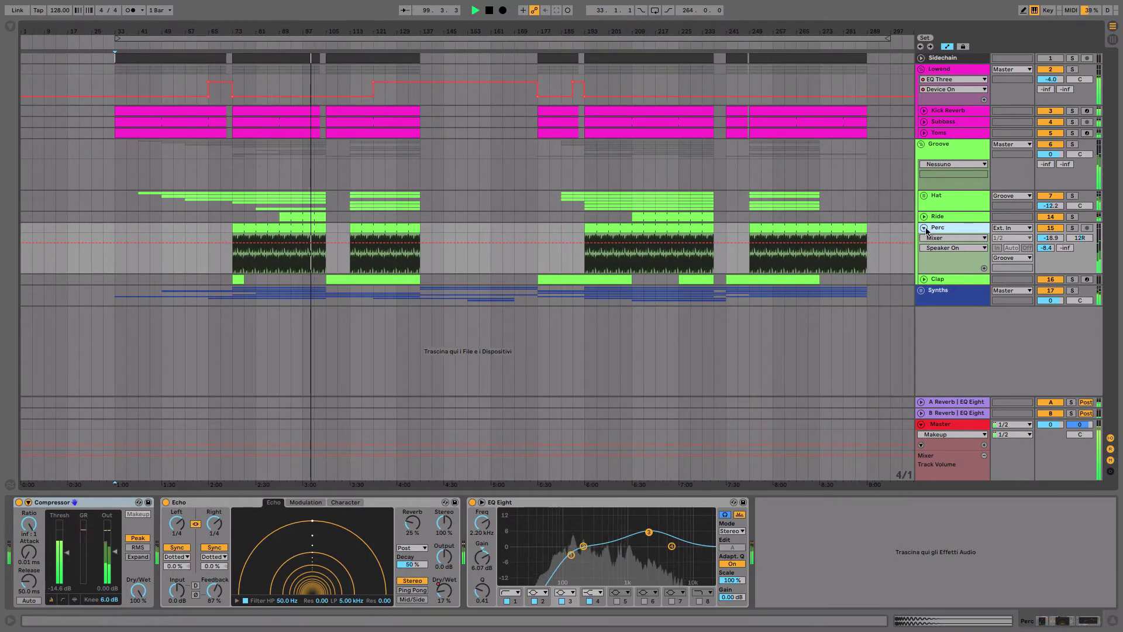
Step: Fold the Perc track and examine the Clap track's device chain from the Drum Rack through the Compressor
click(924, 228)
click(925, 240)
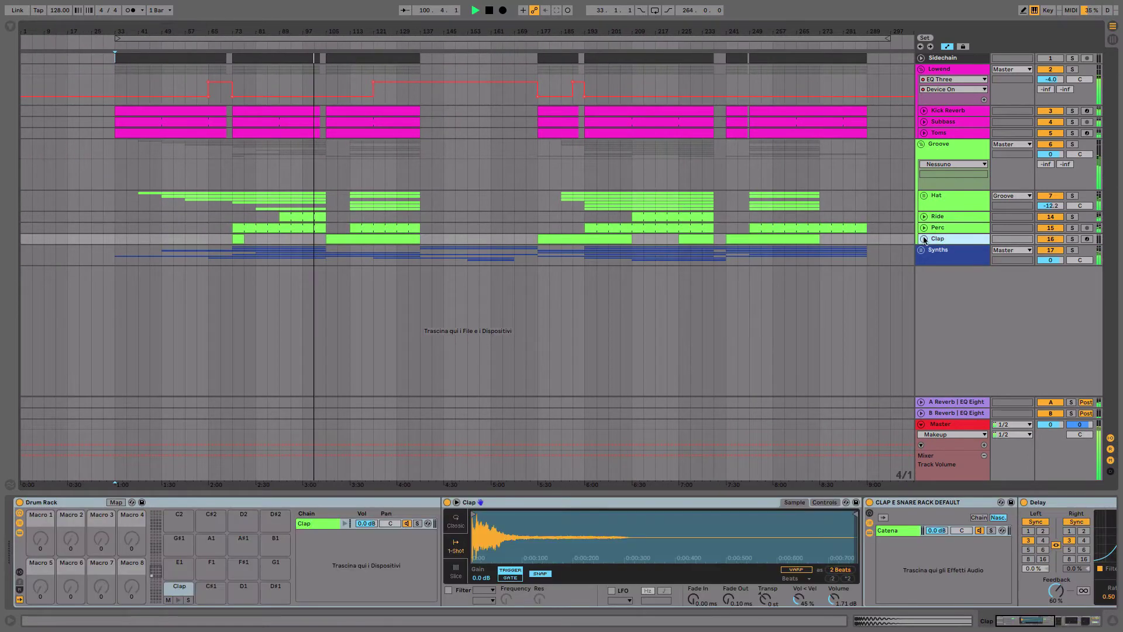
scroll(730, 536, right, 10)
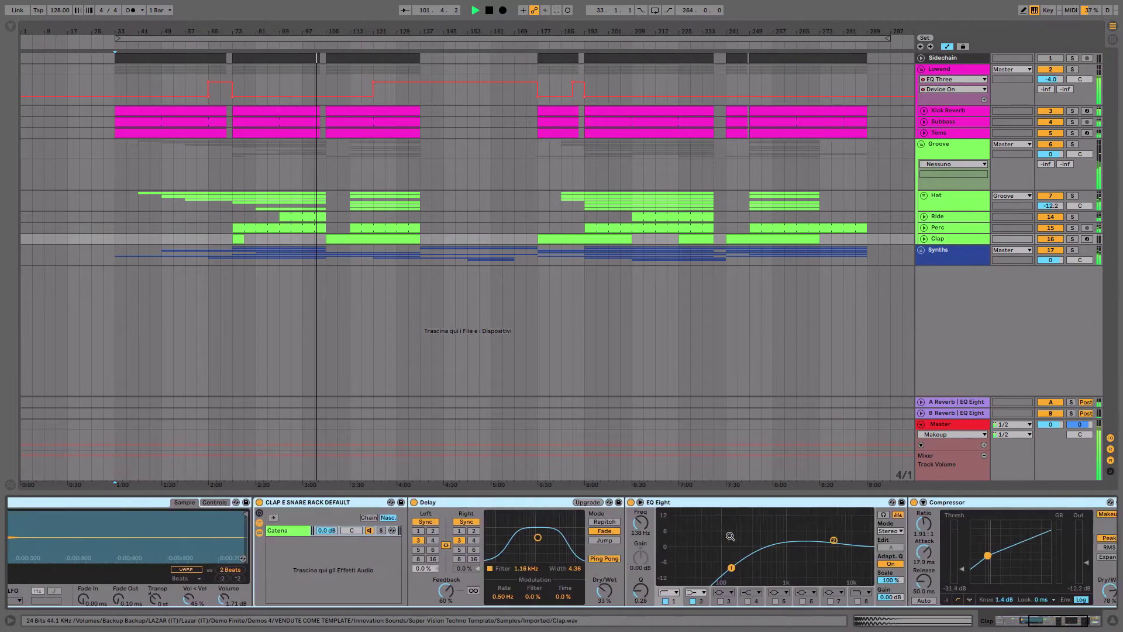
scroll(732, 537, right, 5)
scroll(736, 538, left, 15)
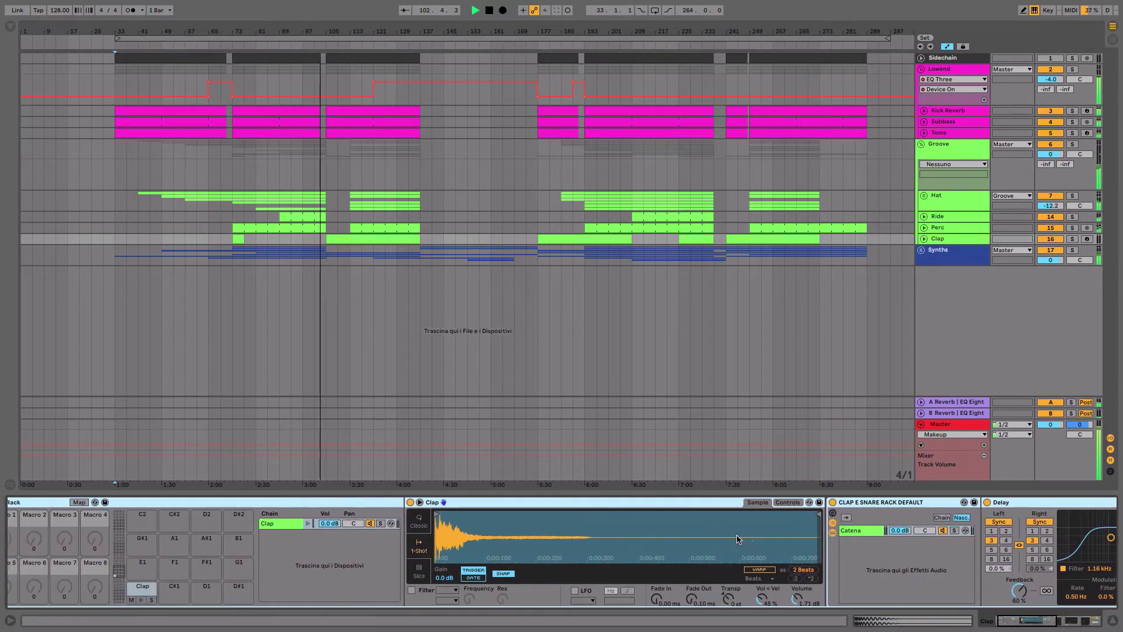
scroll(738, 539, left, 2)
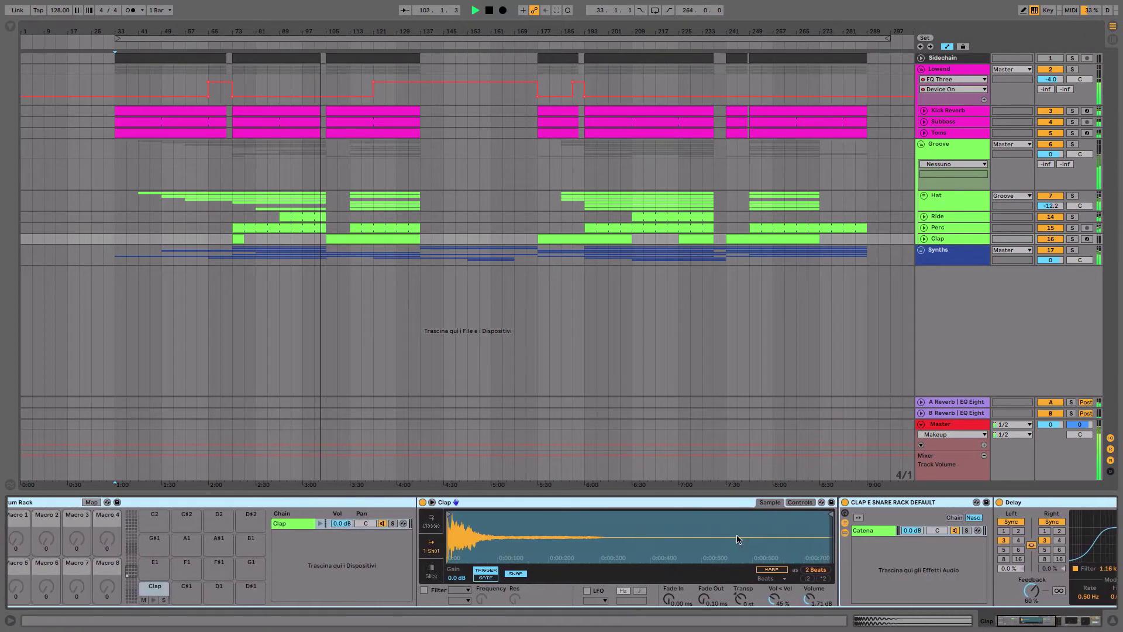
Step: Unfold the Clap track to examine its MIDI clips in the arrangement, then fold it again
click(924, 238)
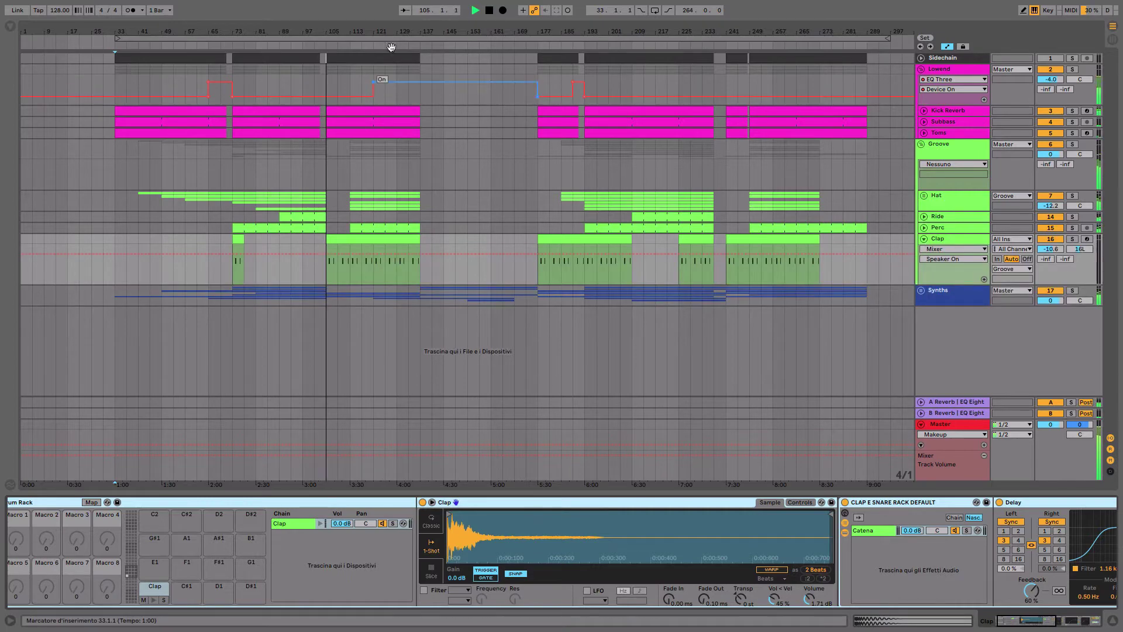
mouse_move(338, 30)
mouse_down()
mouse_move(338, 84)
mouse_move(338, 44)
mouse_up()
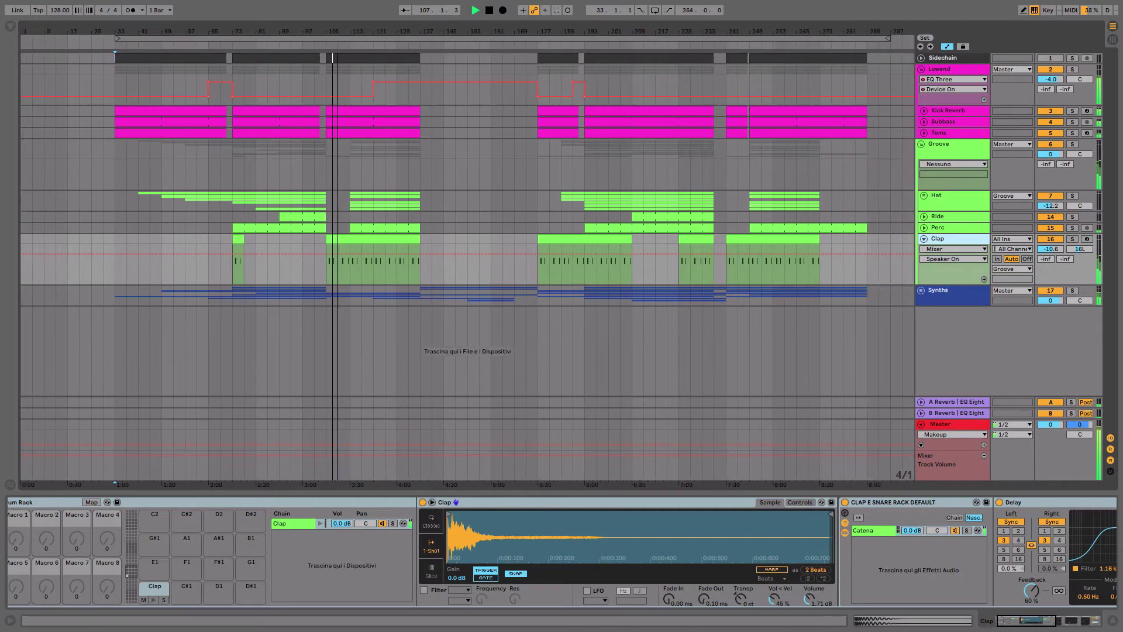
click(924, 240)
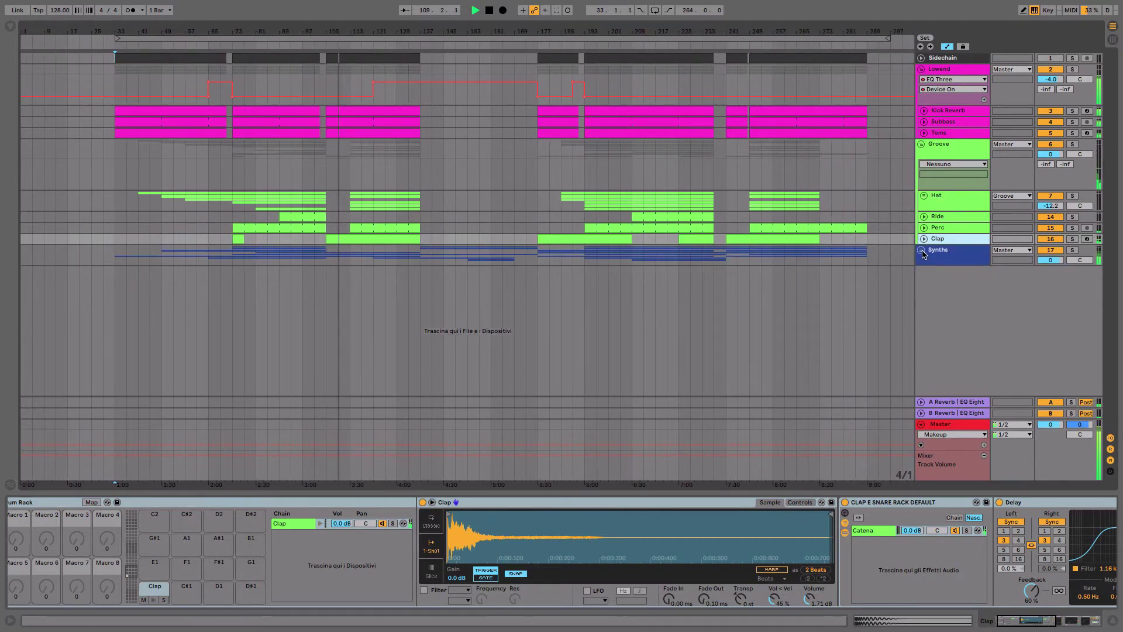
Step: Expand the Synths group to show its tracks and collapse the Groove group
click(939, 251)
click(922, 250)
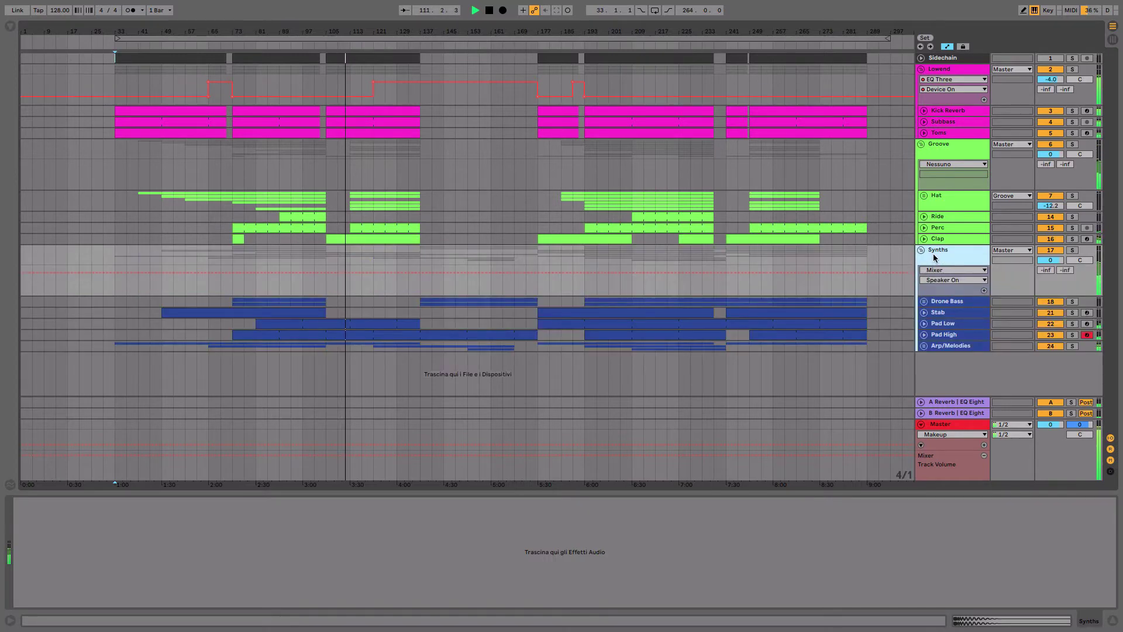
click(921, 144)
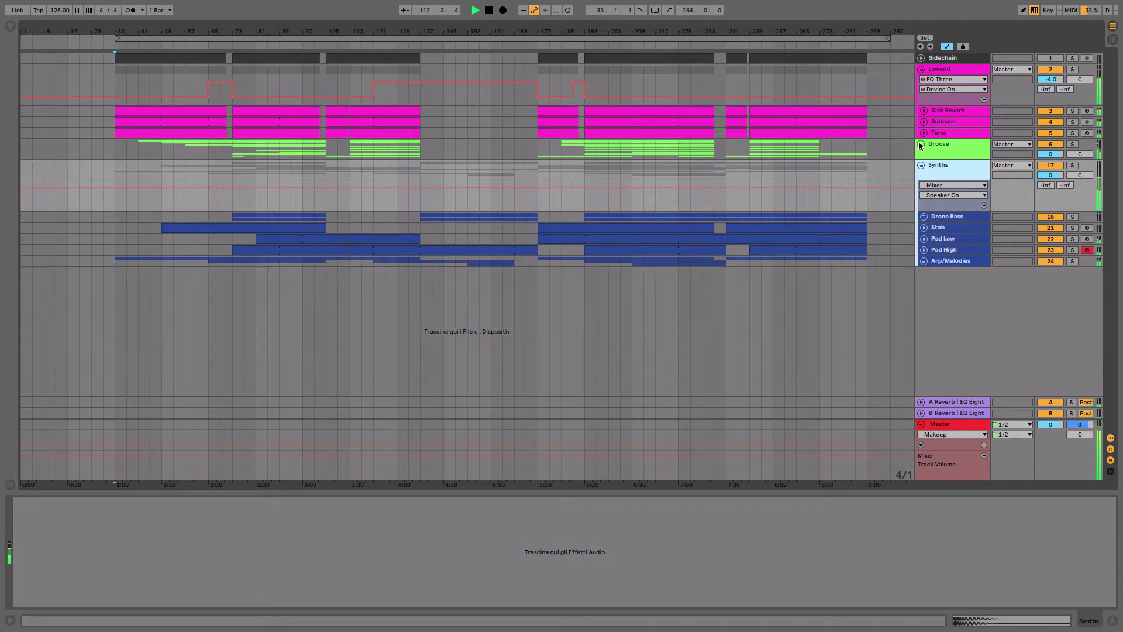
Step: Examine the Drone Bass group's device chain and expand the group to show its Low and High tracks
click(949, 217)
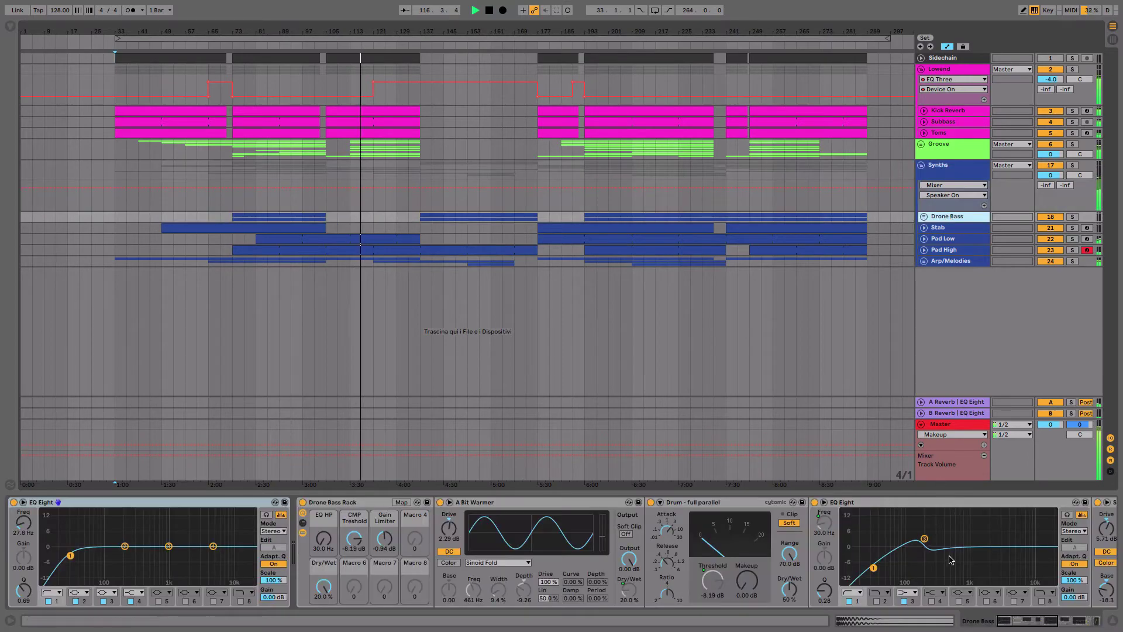
scroll(936, 554, right, 10)
scroll(917, 548, left, 10)
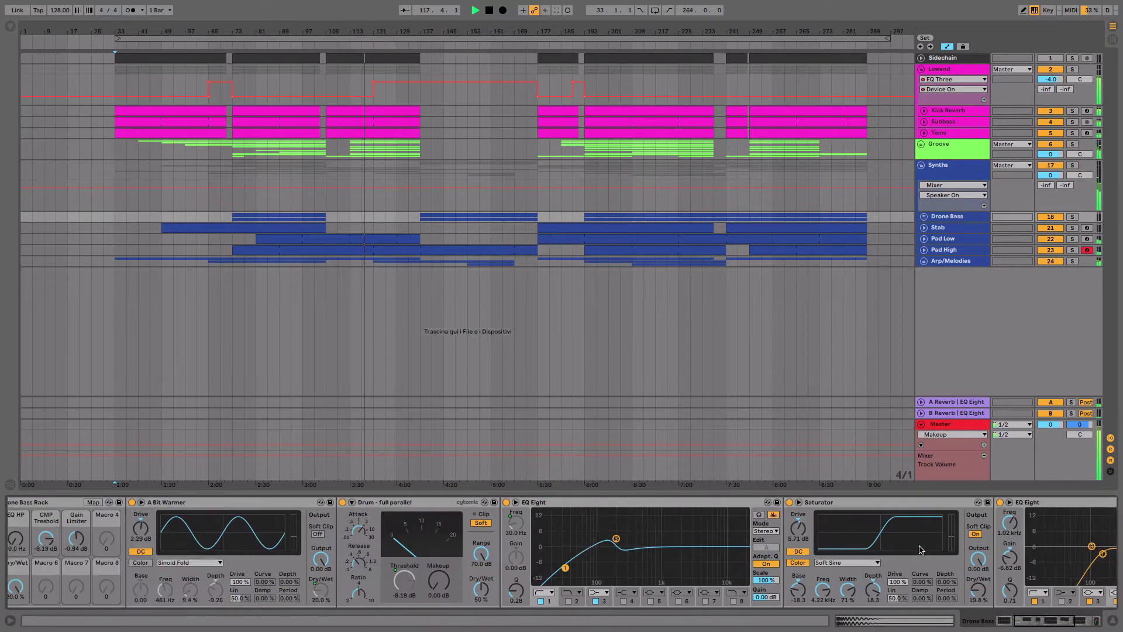
click(924, 216)
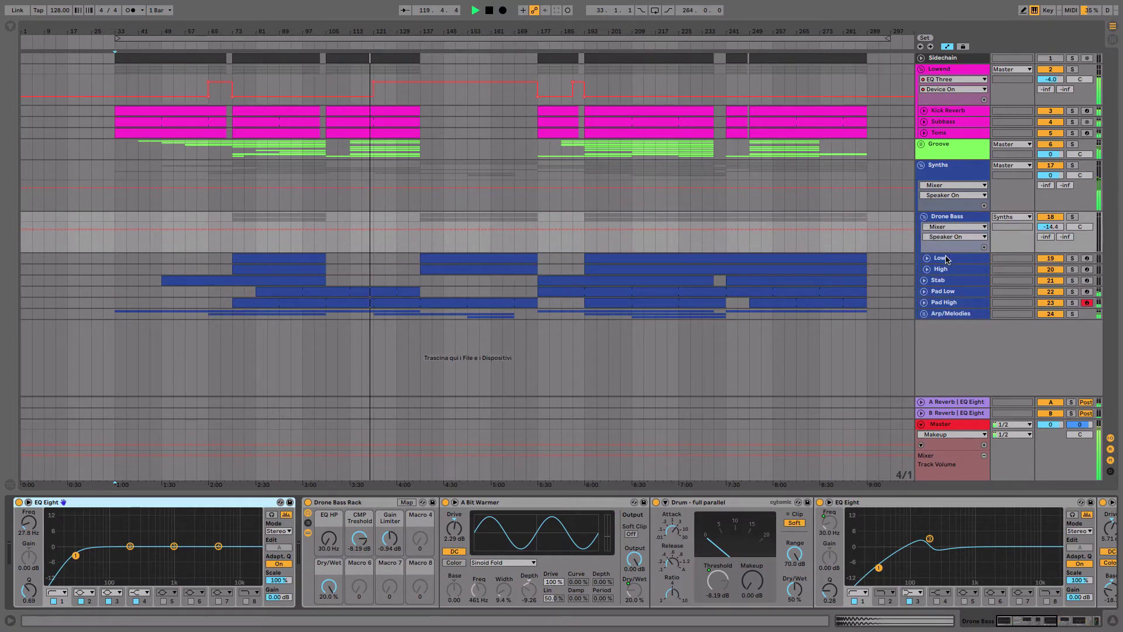
Step: Show the Drone Bass Low track's device chain and unfold both the Low and High tracks
click(946, 258)
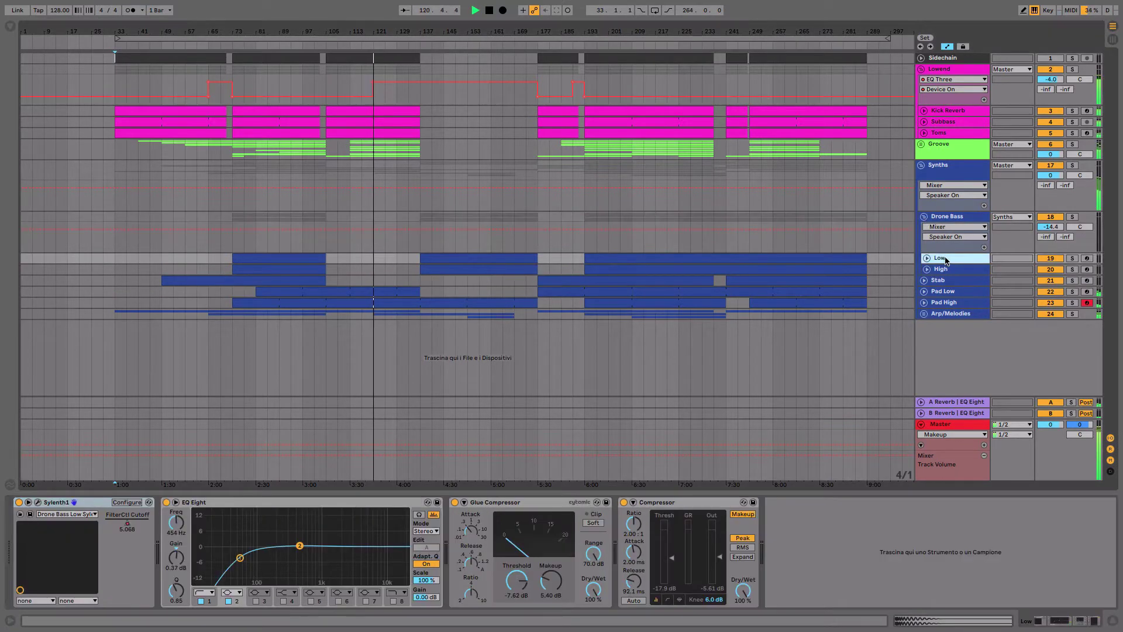
click(927, 269)
click(927, 259)
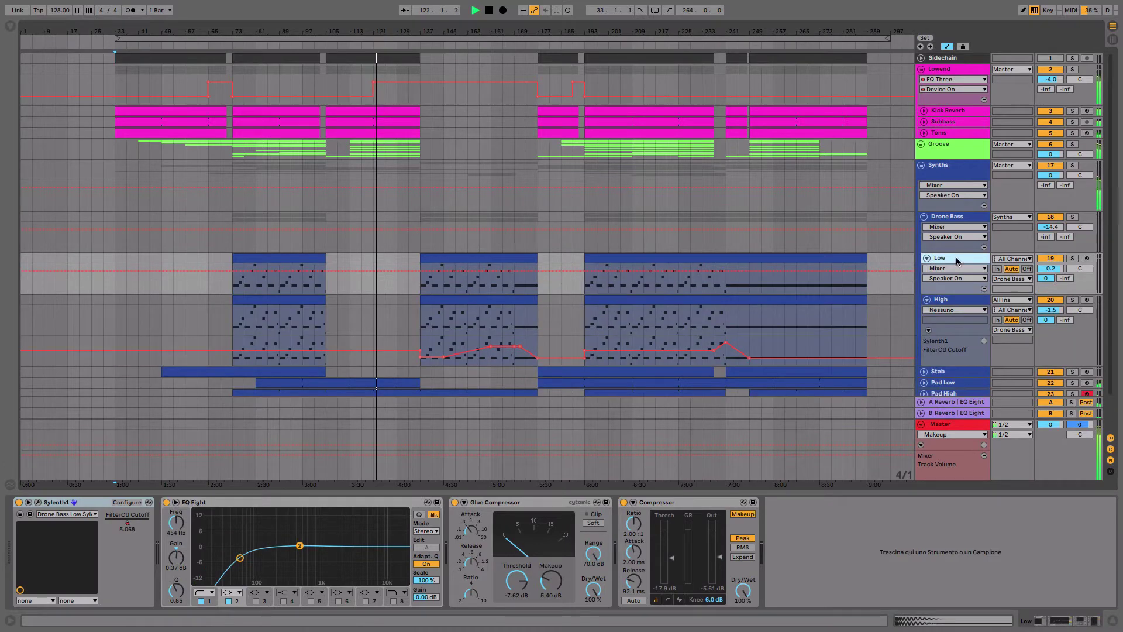
Step: Remove the High track's extra automation lane and show the Sylenth1 FilterCtl Cutoff automation on both the High and Low tracks
click(984, 341)
click(963, 309)
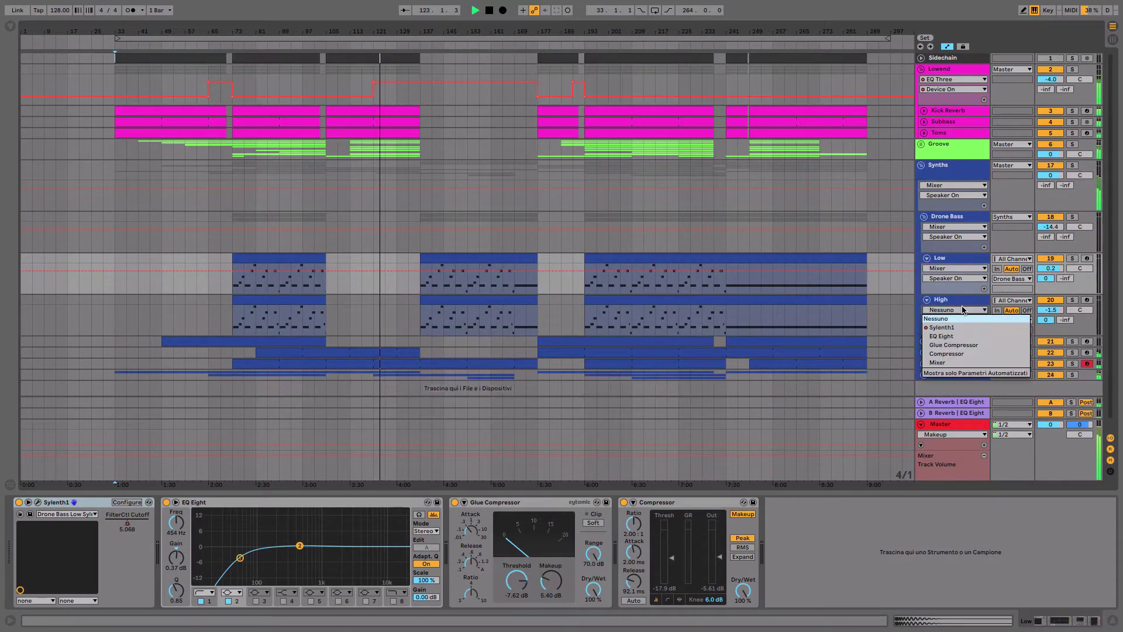
click(965, 329)
click(951, 269)
click(952, 285)
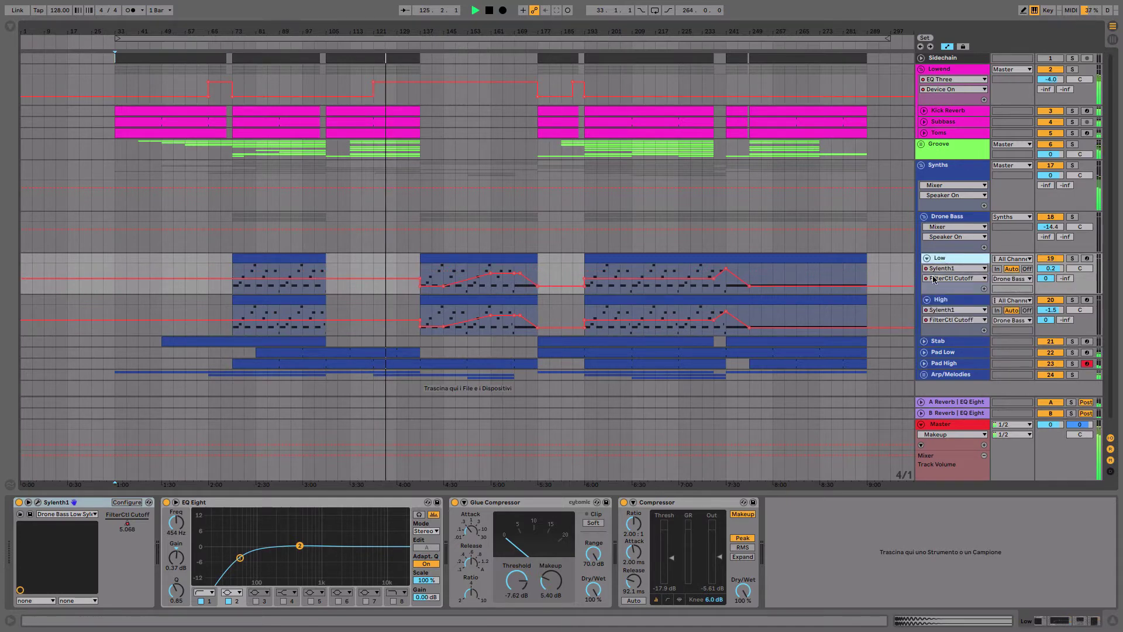
Step: Examine the Sylenth1 plug-in windows of the Drone Bass Low and High tracks, closing each one after viewing
click(38, 502)
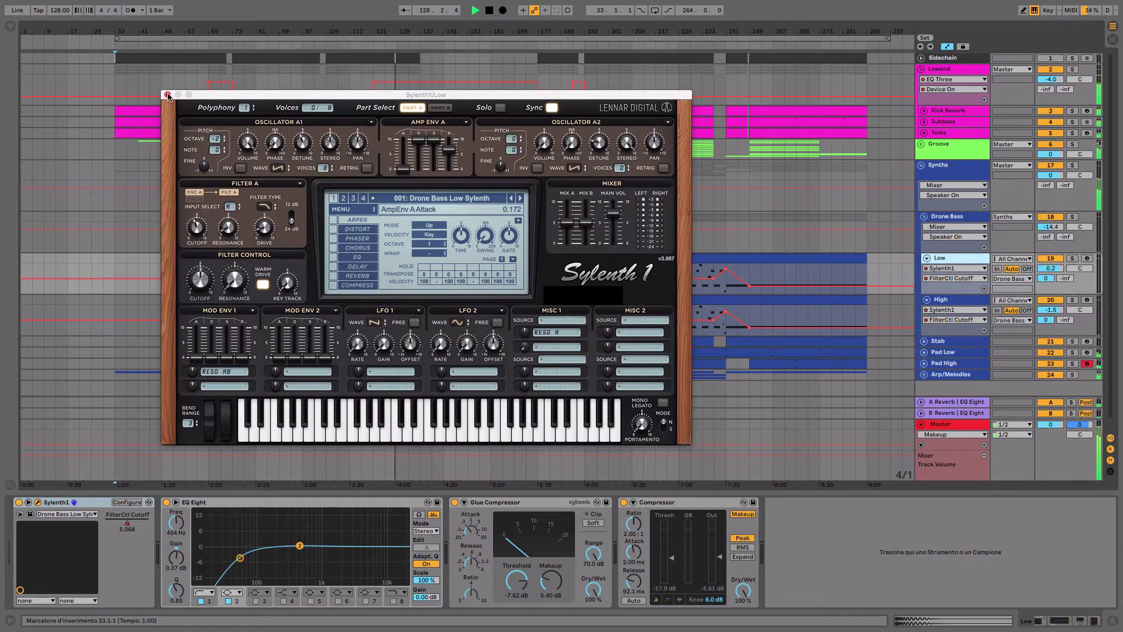
click(167, 94)
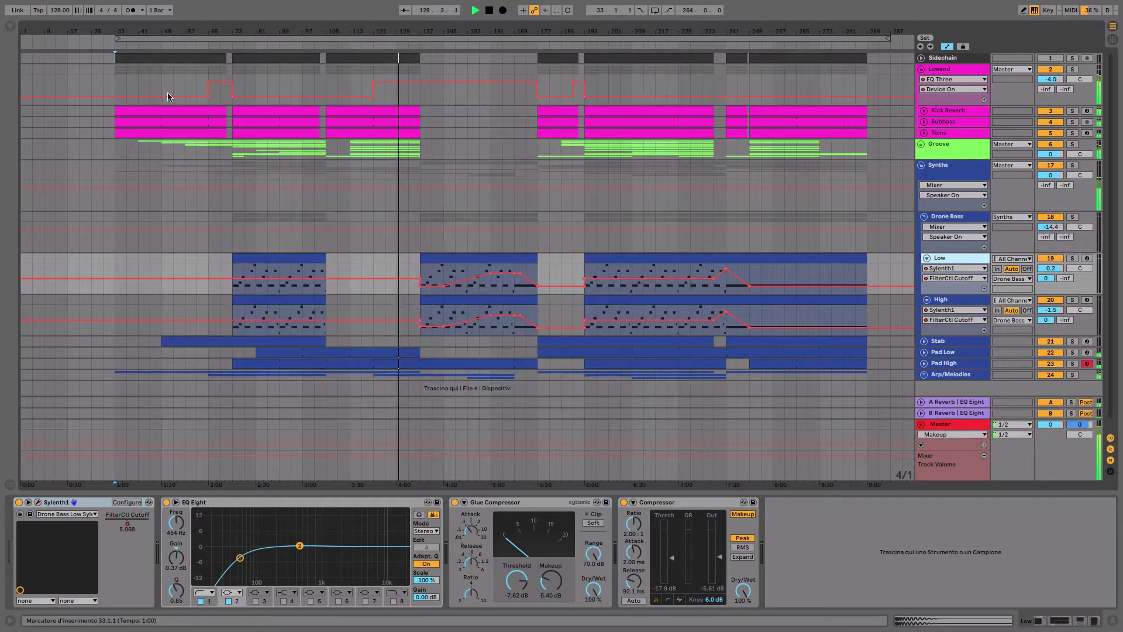
click(950, 303)
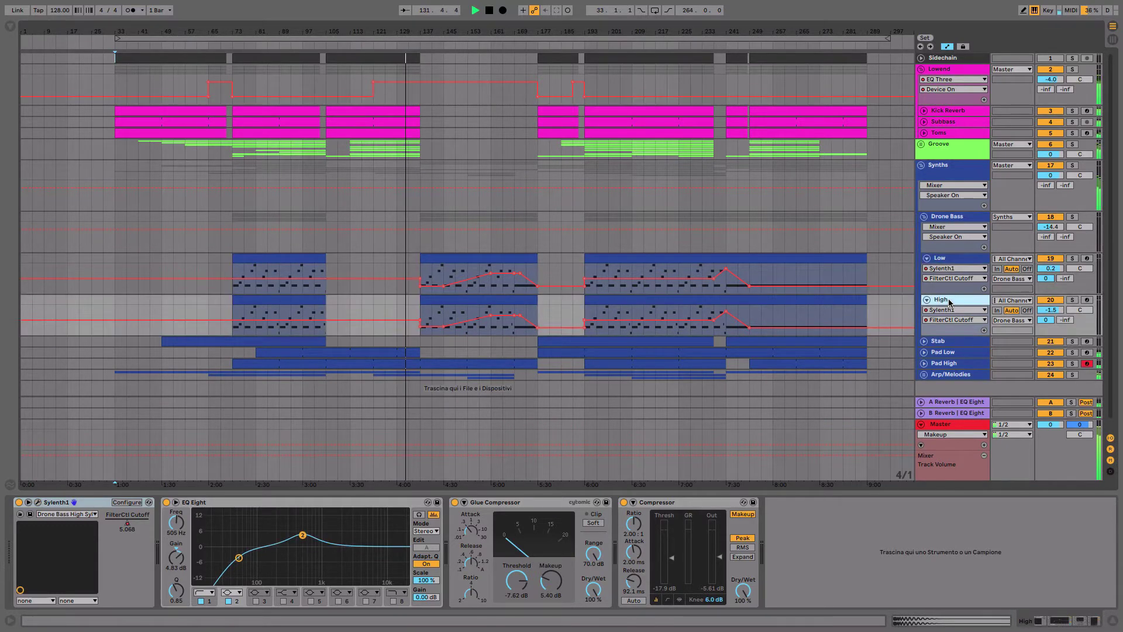
click(37, 503)
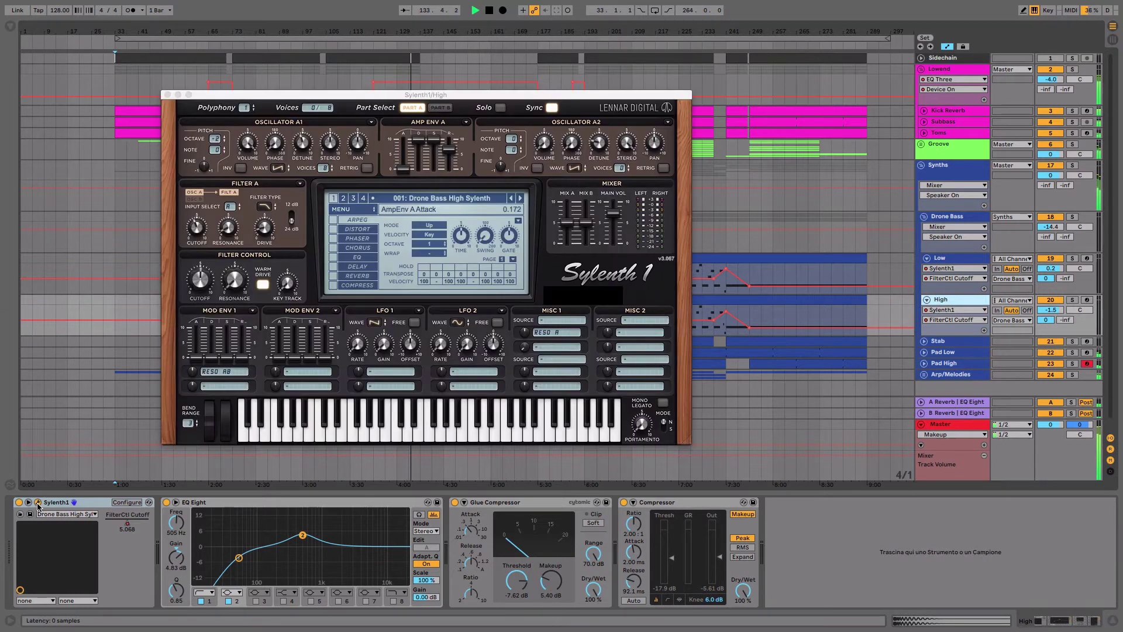
click(168, 96)
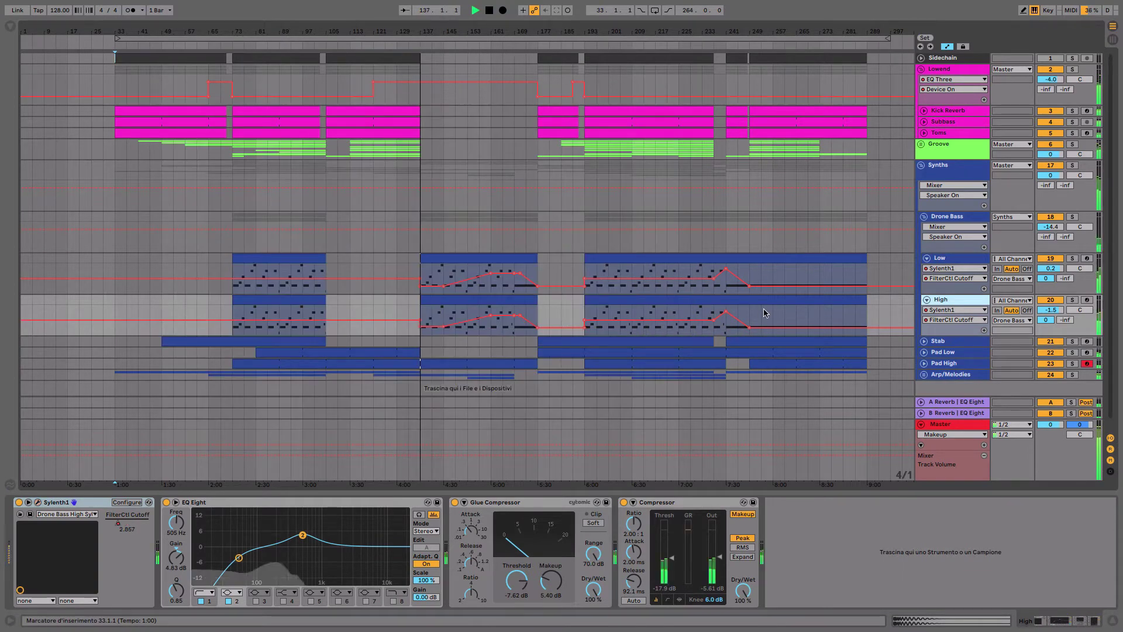
Step: Unfold the Stab track and examine its device chain, including the Predator2 plug-in window
click(954, 343)
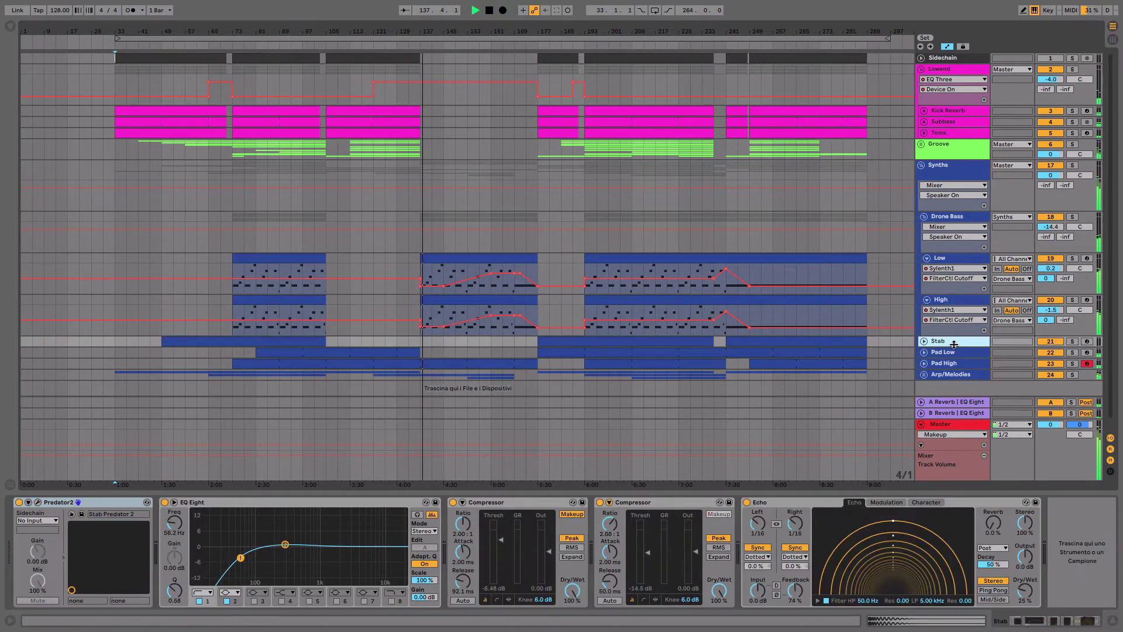
click(925, 342)
scroll(931, 342, down, 2)
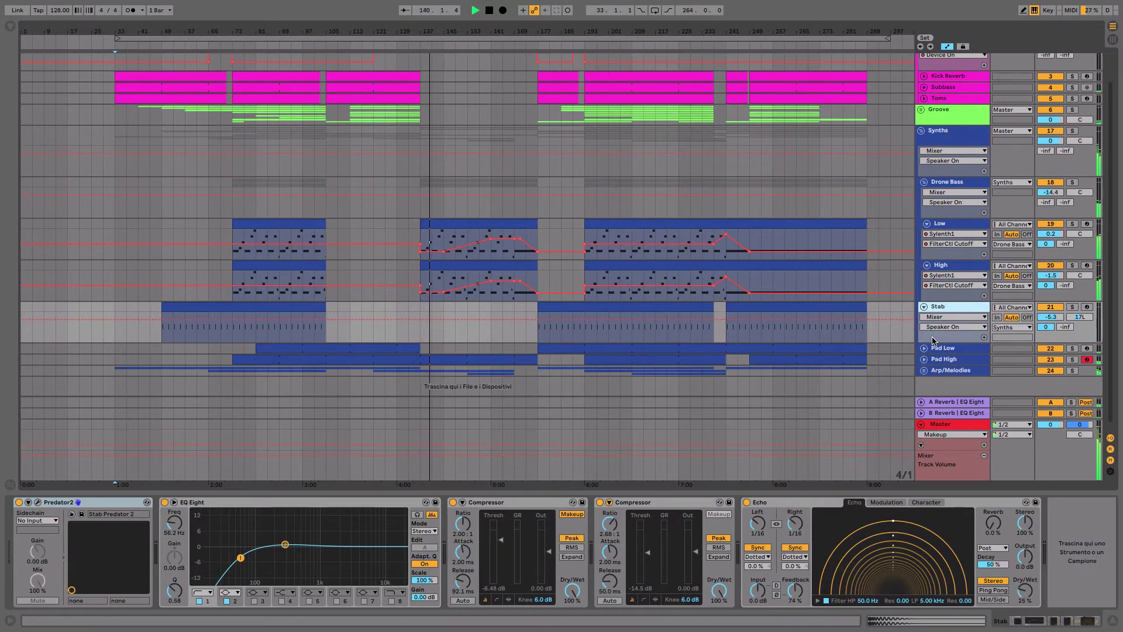
click(38, 503)
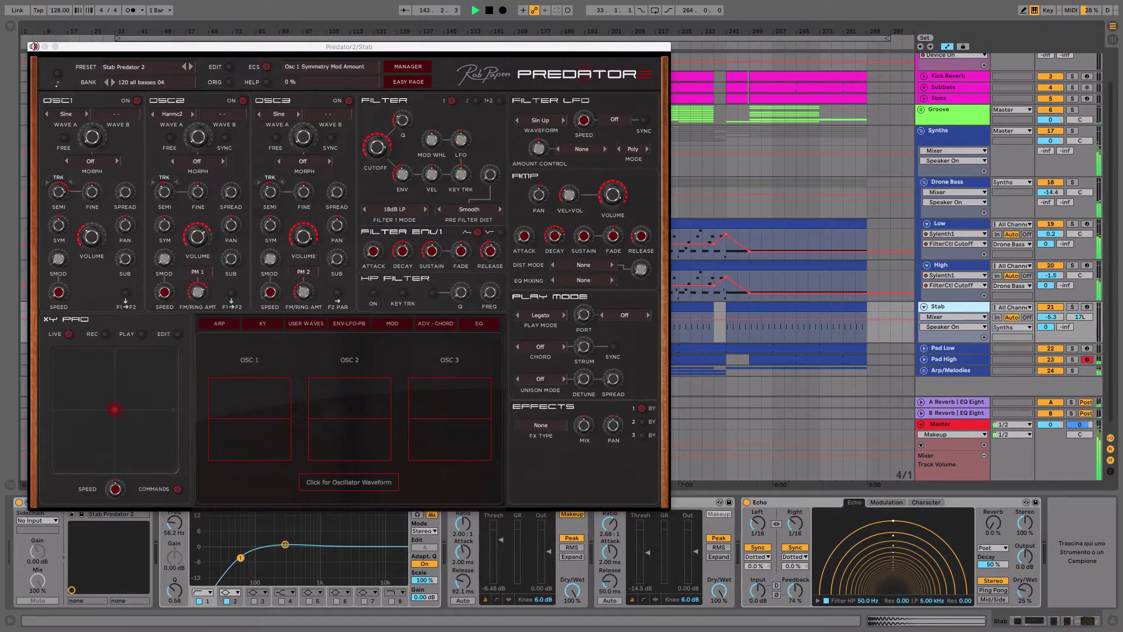
click(34, 46)
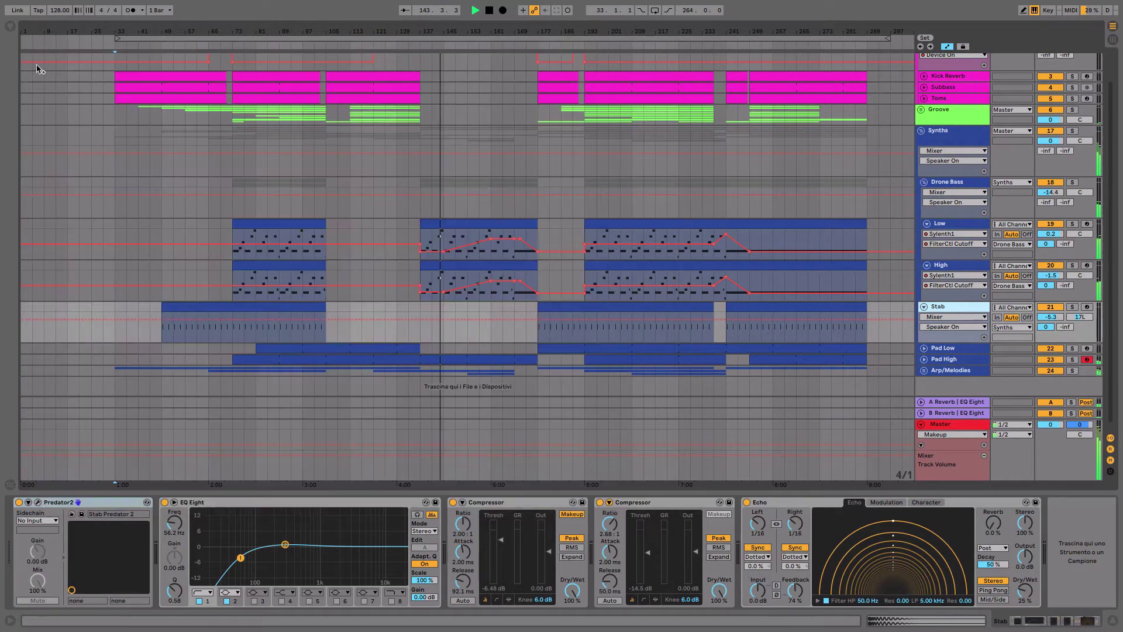
Step: Show the Pad Low track's device chain and unfold the track to see its clips
click(940, 349)
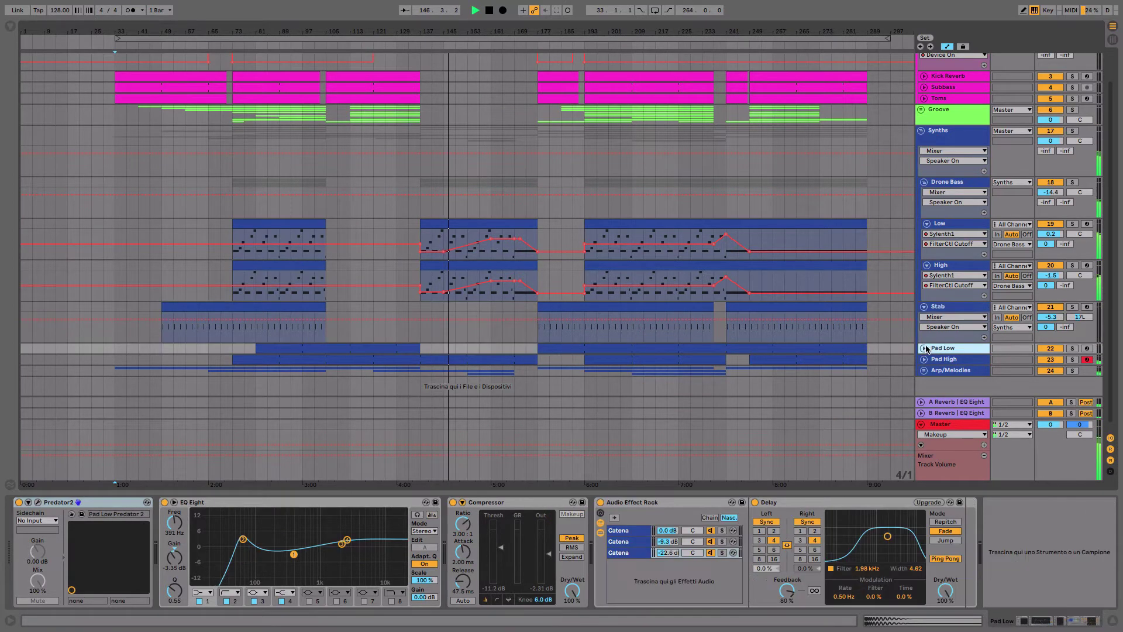
click(924, 348)
scroll(850, 358, down, 2)
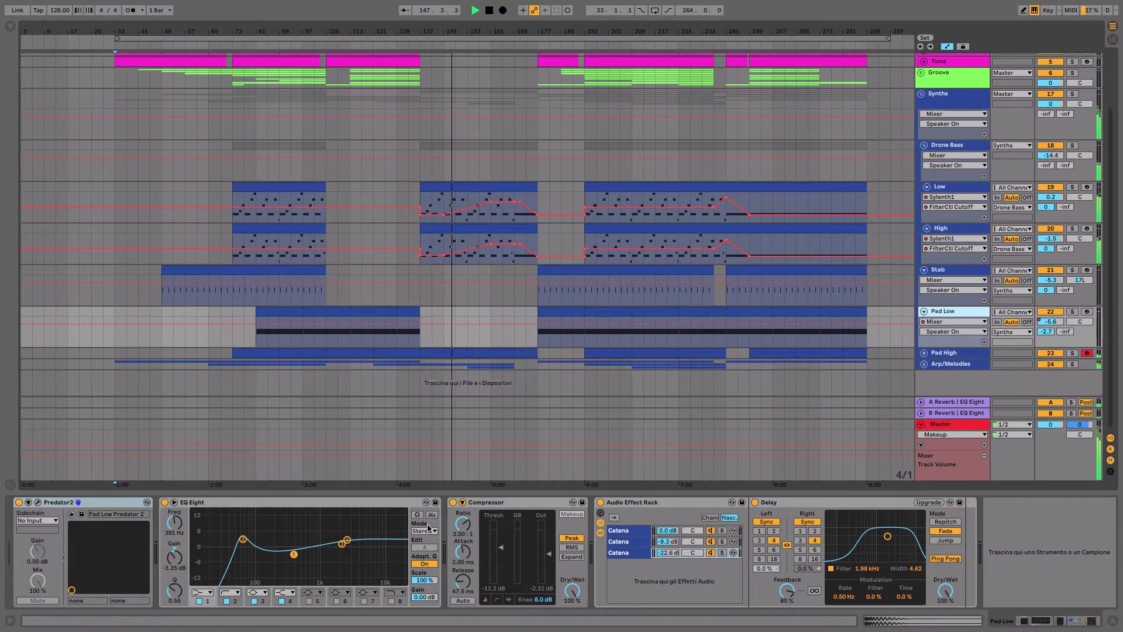
Step: Examine the Pad Low track's Predator2 plug-in window and close it after viewing
click(38, 502)
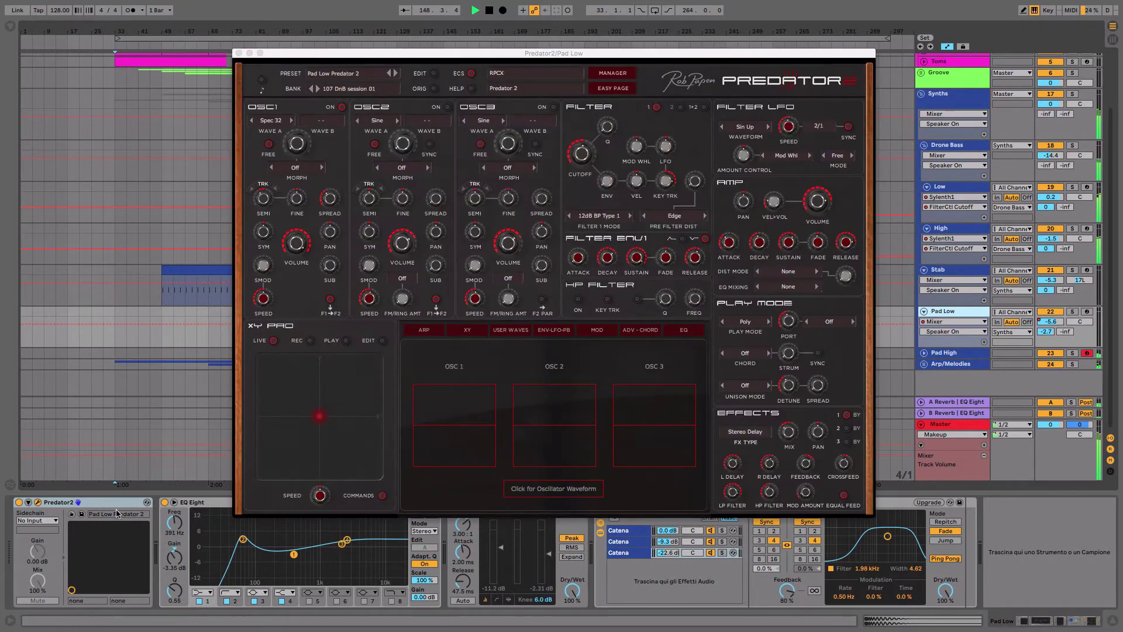
click(239, 54)
Step: Unfold the Pad High track and examine its device chain through to the Reverb-Delayed Hall rack, including the Predator2 plug-in window
click(925, 354)
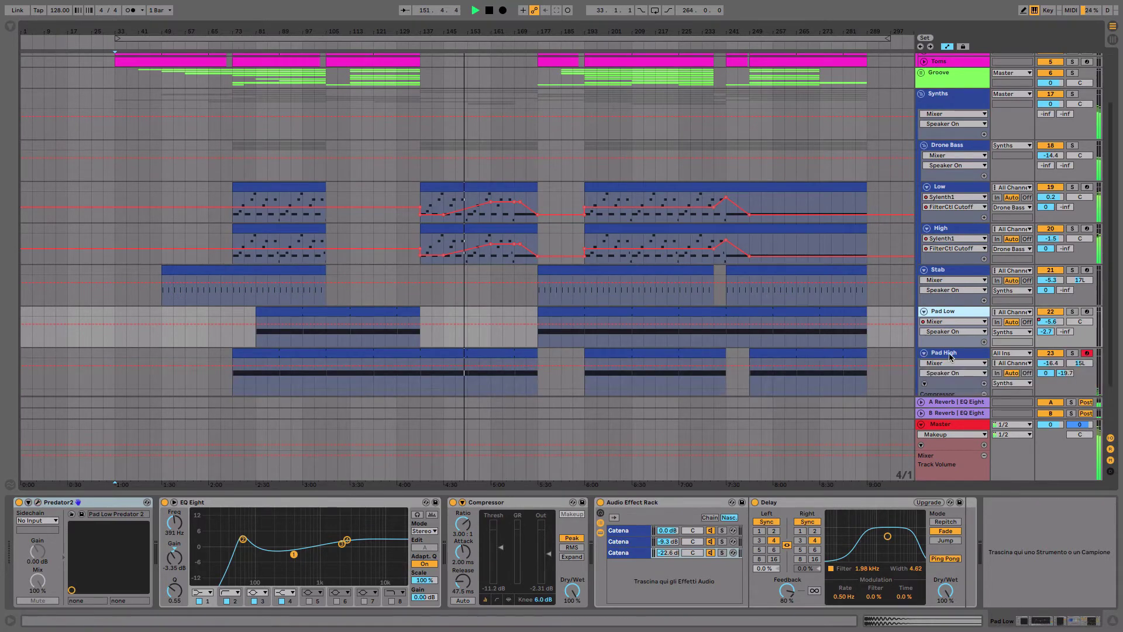
click(951, 356)
scroll(778, 314, down, 2)
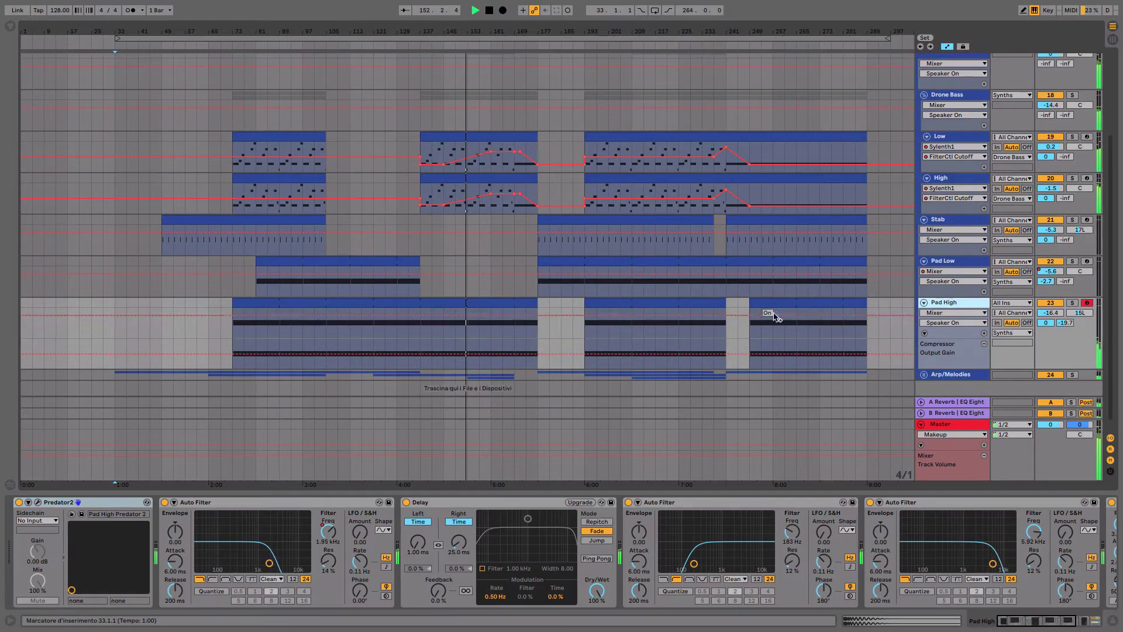
click(38, 503)
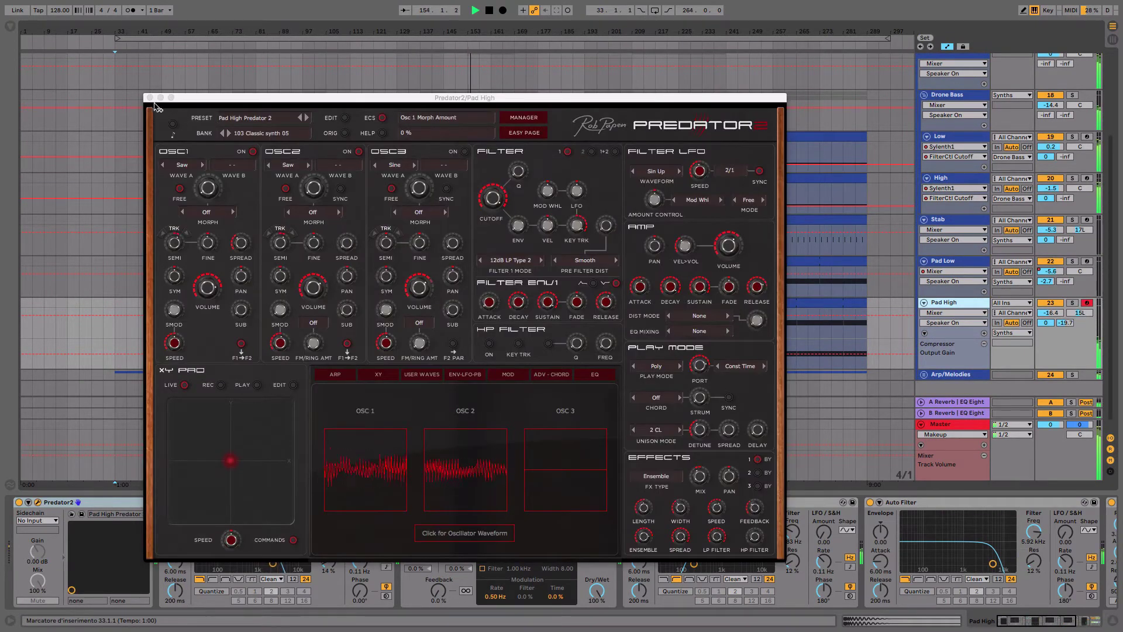
click(149, 97)
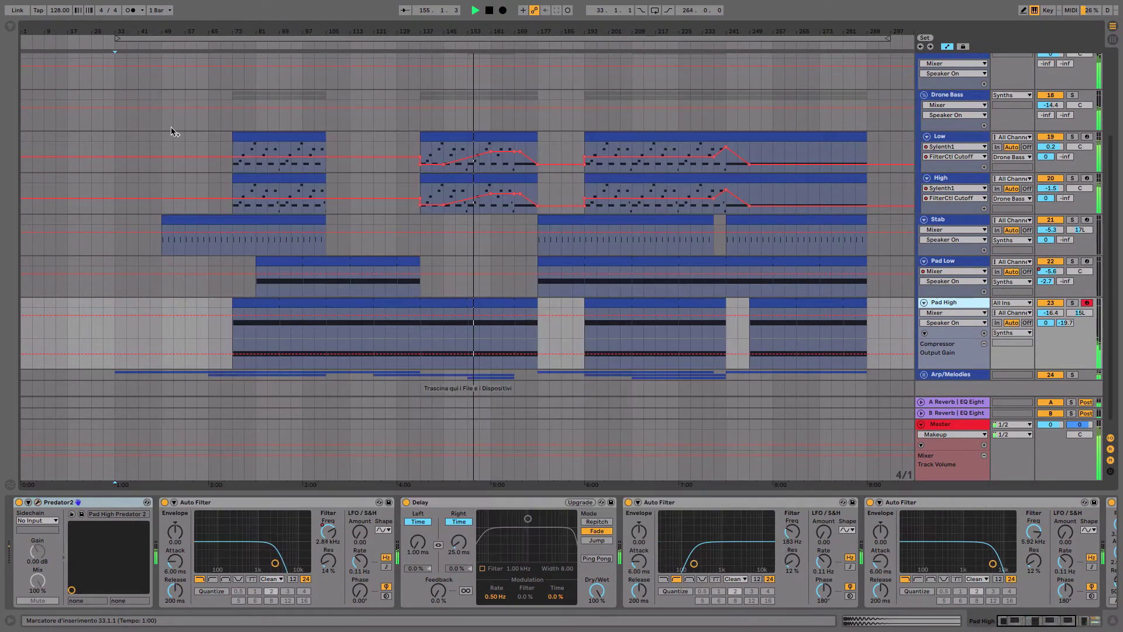
click(1090, 621)
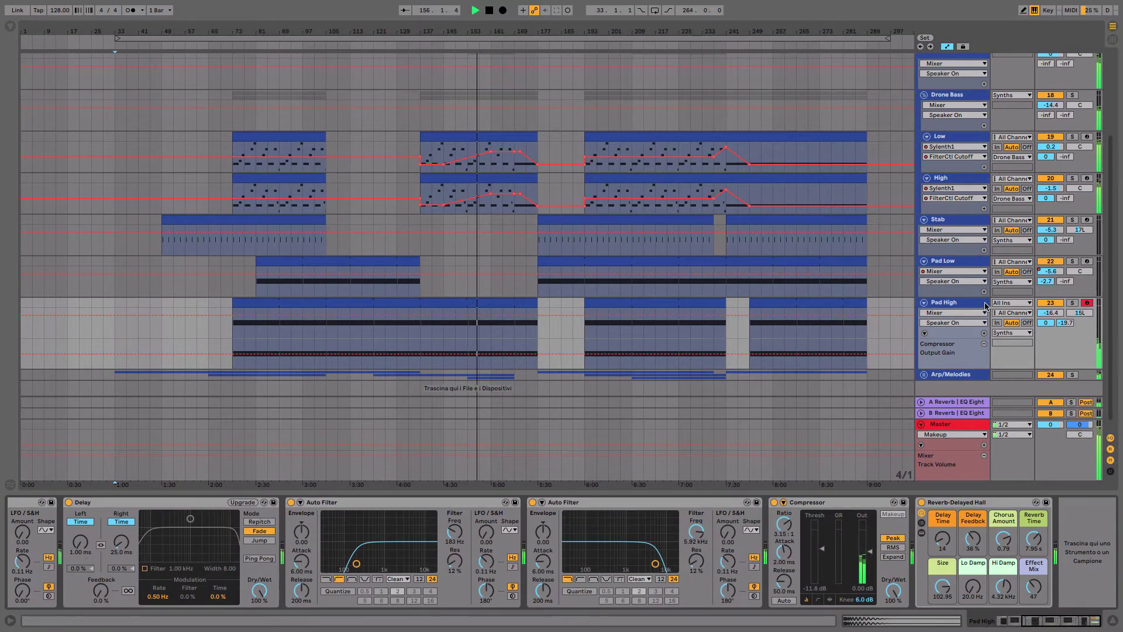
Step: Remove the Compressor Output Gain automation lane from the Pad High track
scroll(985, 319, down, 1)
click(986, 333)
Step: Show the Arp/Melodies group's device chain and unfold the group to reveal its tracks
click(948, 335)
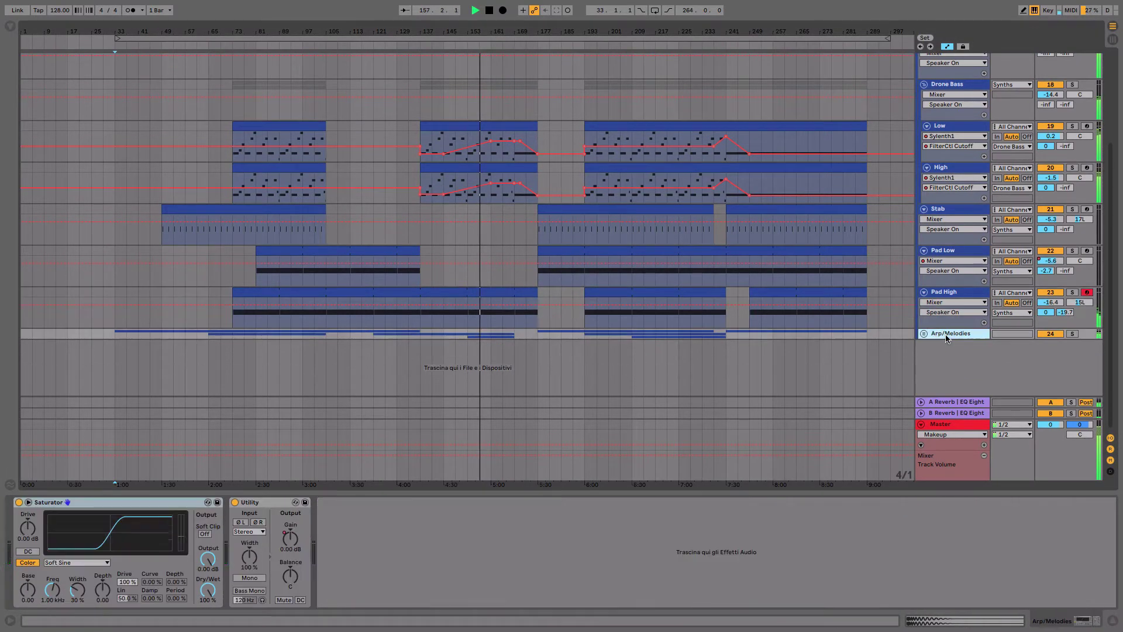
click(924, 334)
scroll(959, 354, down, 2)
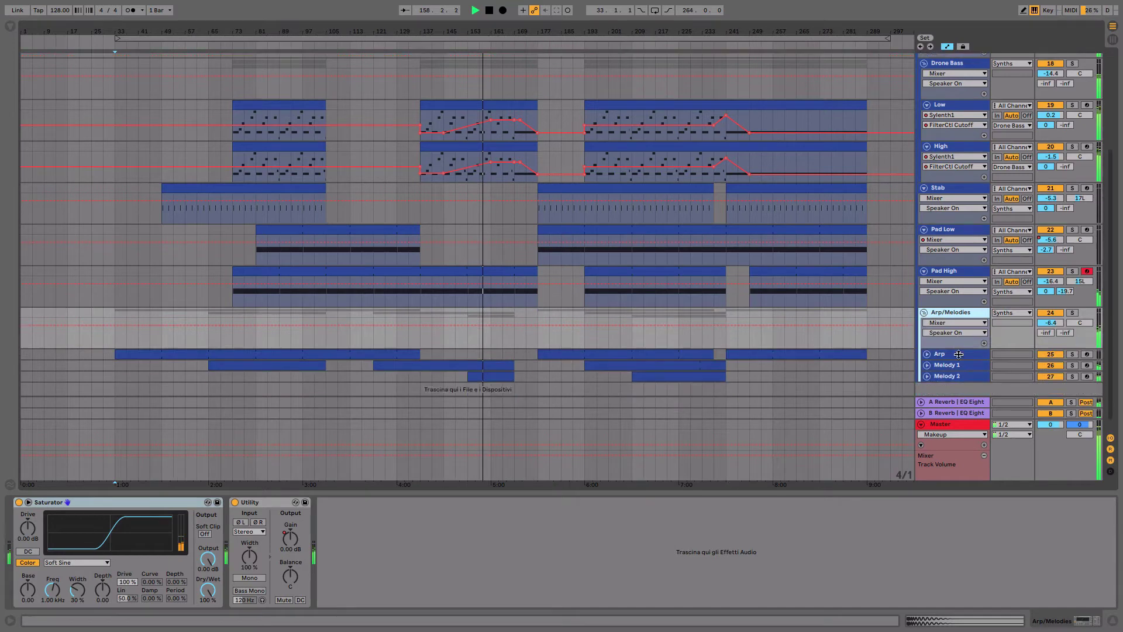
Step: Unfold the Arp track and examine its full device chain, including the Predator2 plug-in window
scroll(959, 354, down, 1)
click(958, 343)
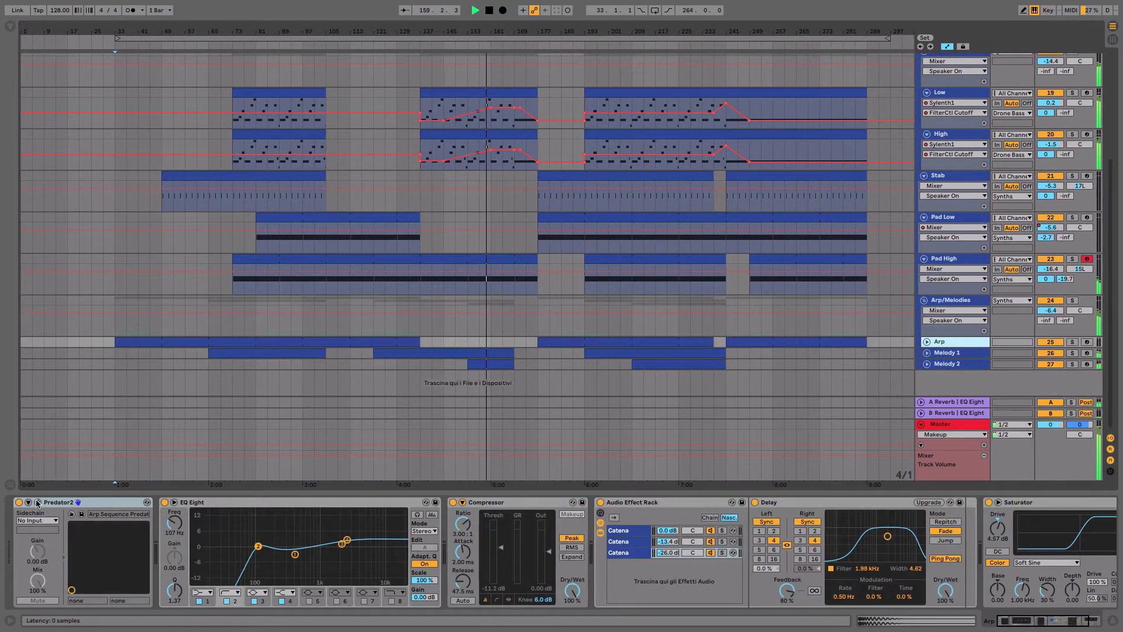
click(927, 341)
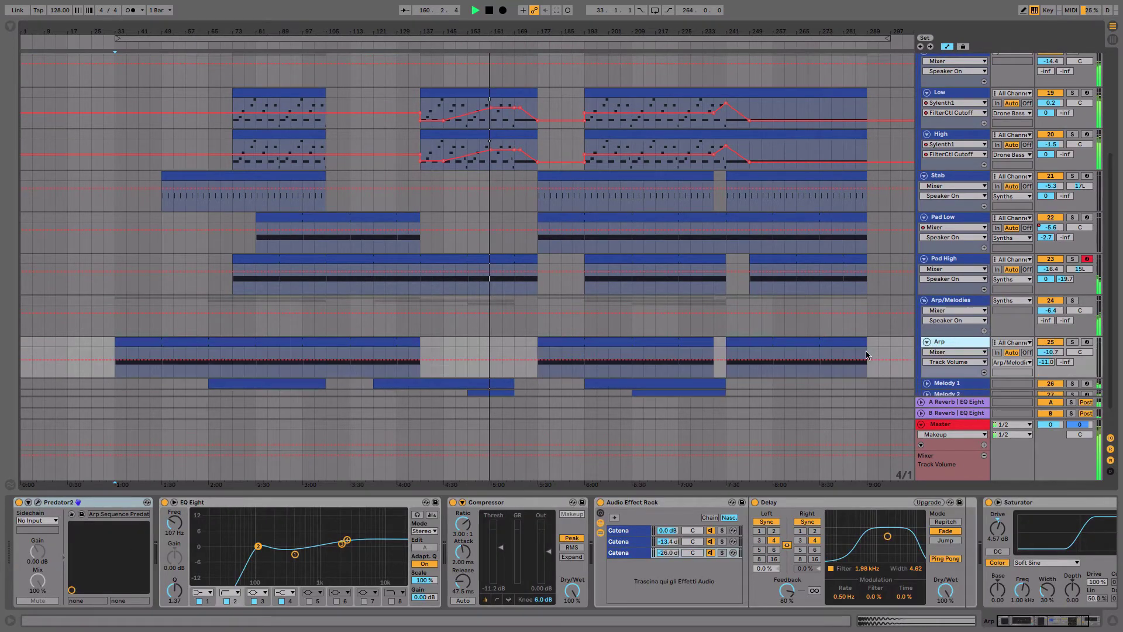
click(38, 502)
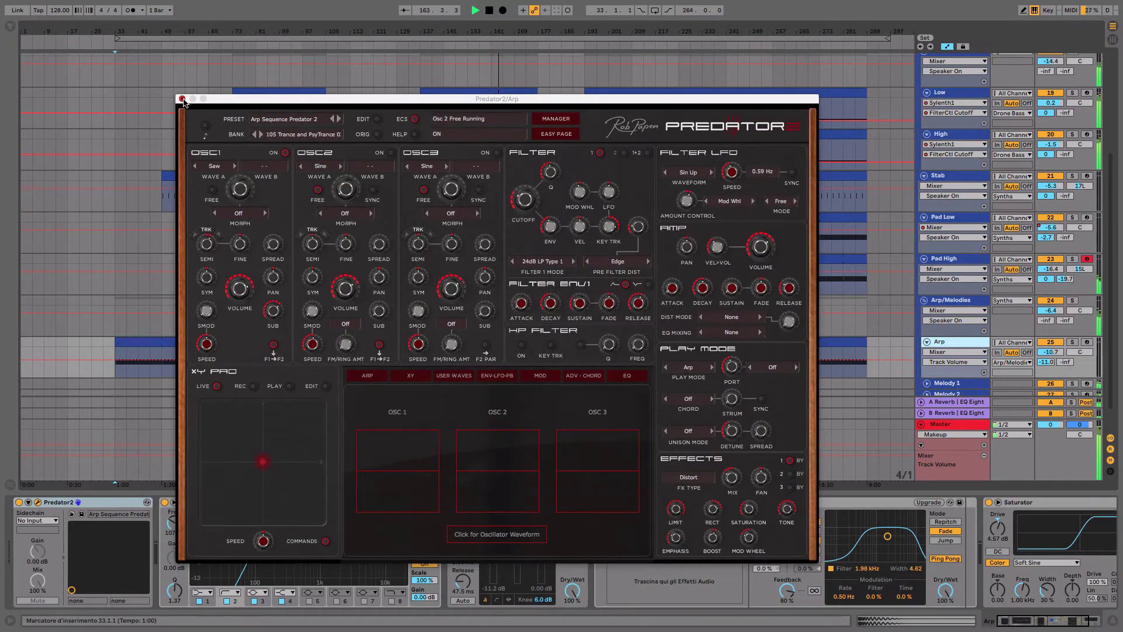
click(182, 100)
scroll(939, 320, down, 2)
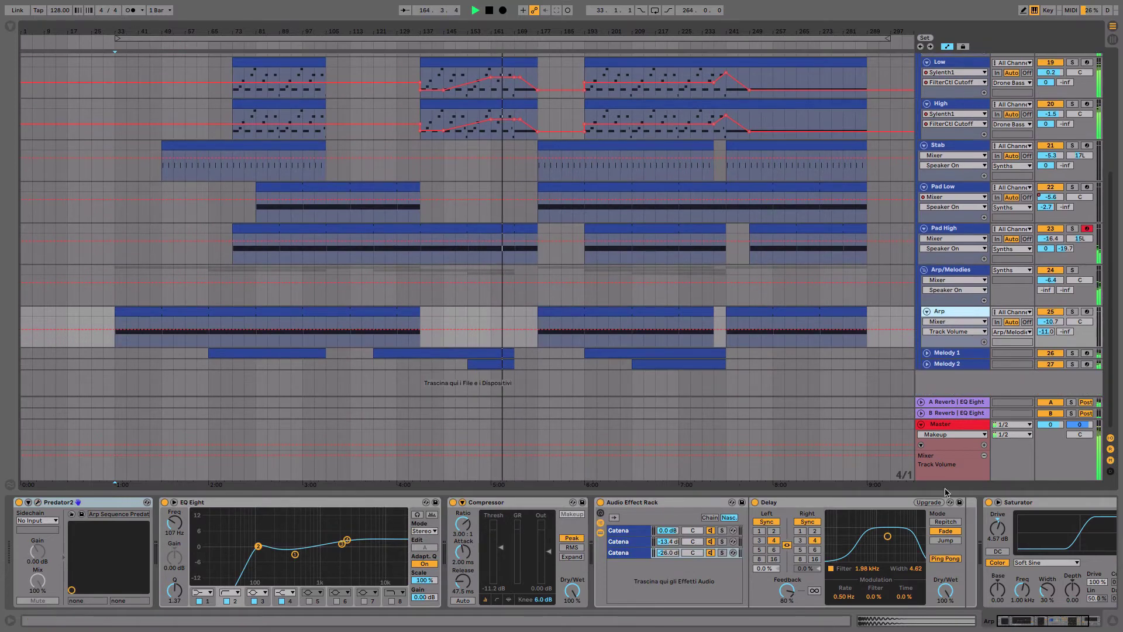
scroll(974, 520, right, 5)
scroll(983, 521, left, 5)
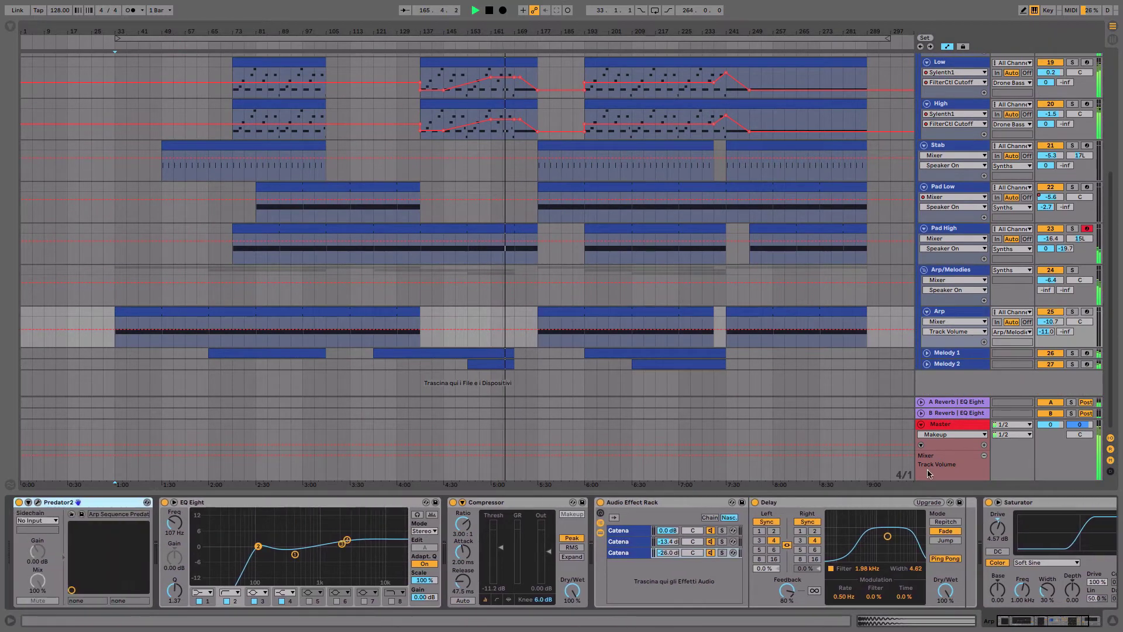
Step: Unfold the Melody 1 track and examine its device chain through to PanCake2, including the Predator2 plug-in window
click(927, 353)
click(948, 354)
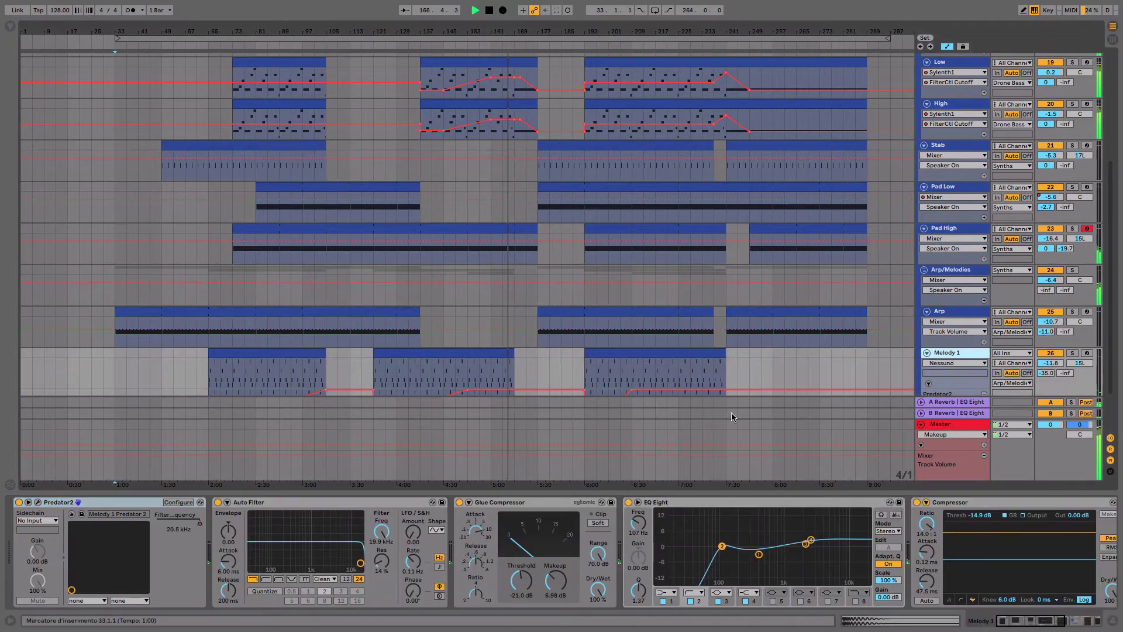
click(39, 502)
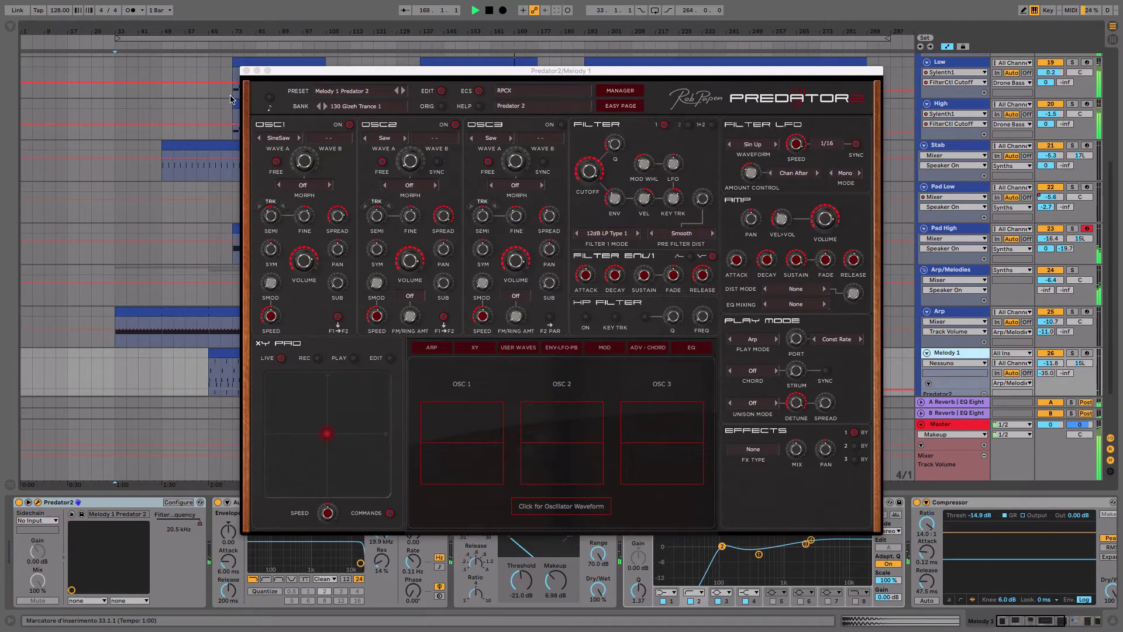
click(246, 71)
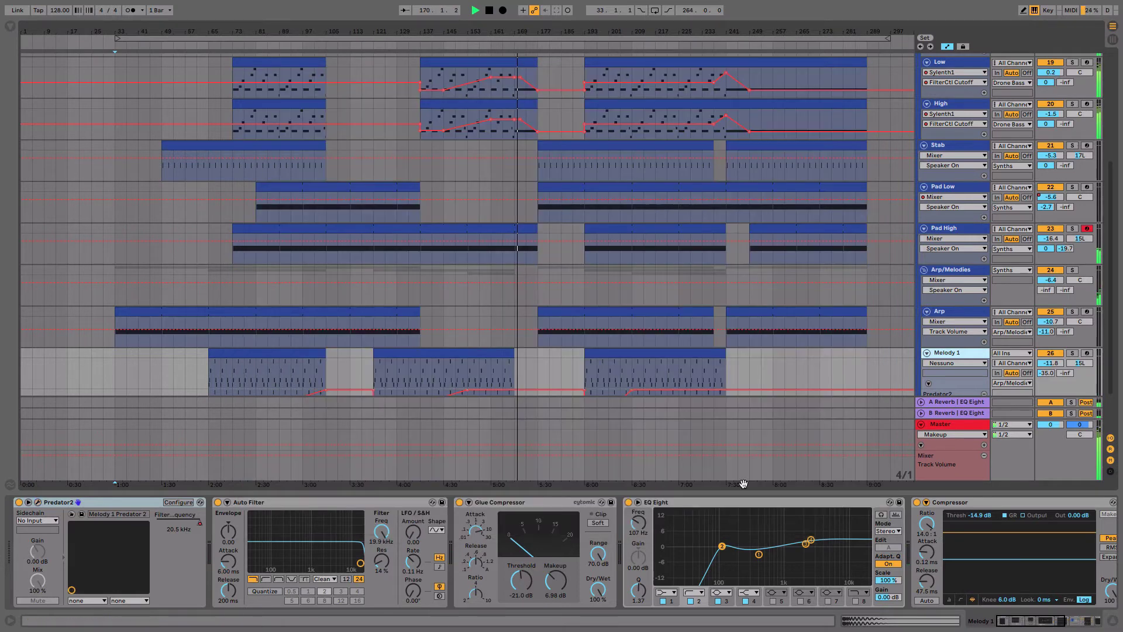
click(908, 537)
scroll(908, 537, right, 10)
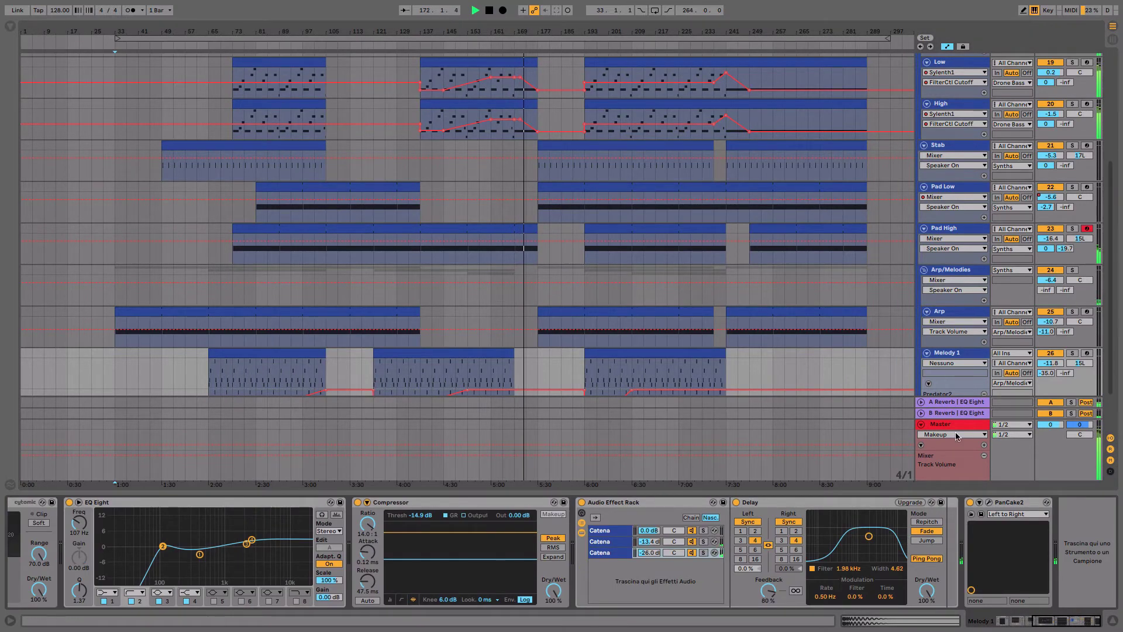
Step: Unfold the Melody 2 track and examine its Predator2 plug-in and device chain through to the Saturator
scroll(903, 345, down, 2)
click(927, 364)
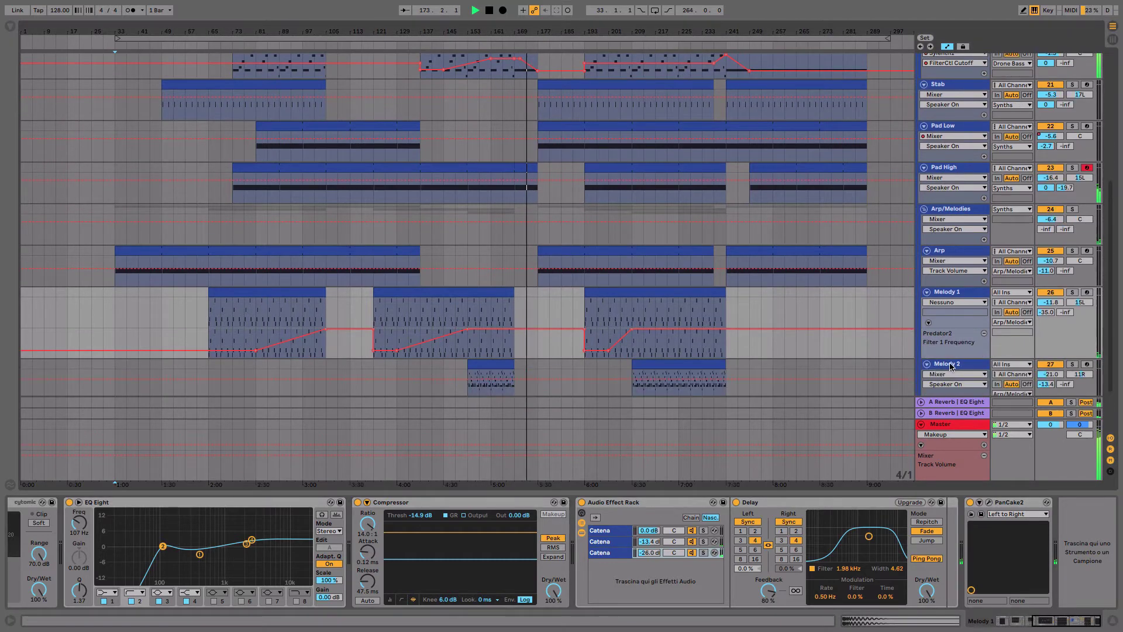
click(582, 366)
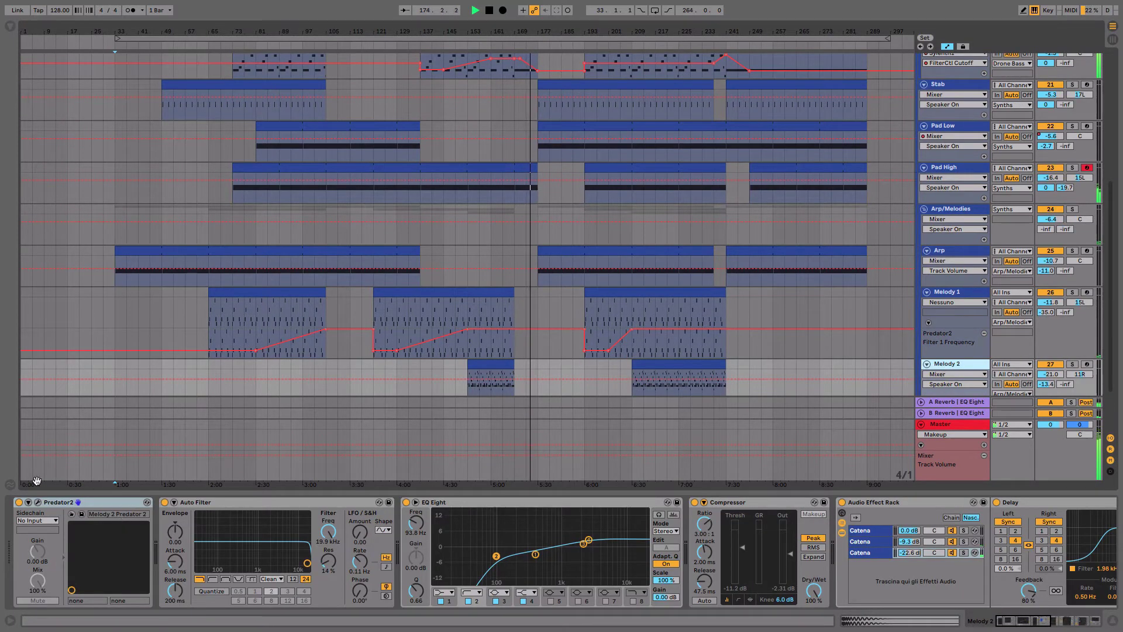
click(37, 502)
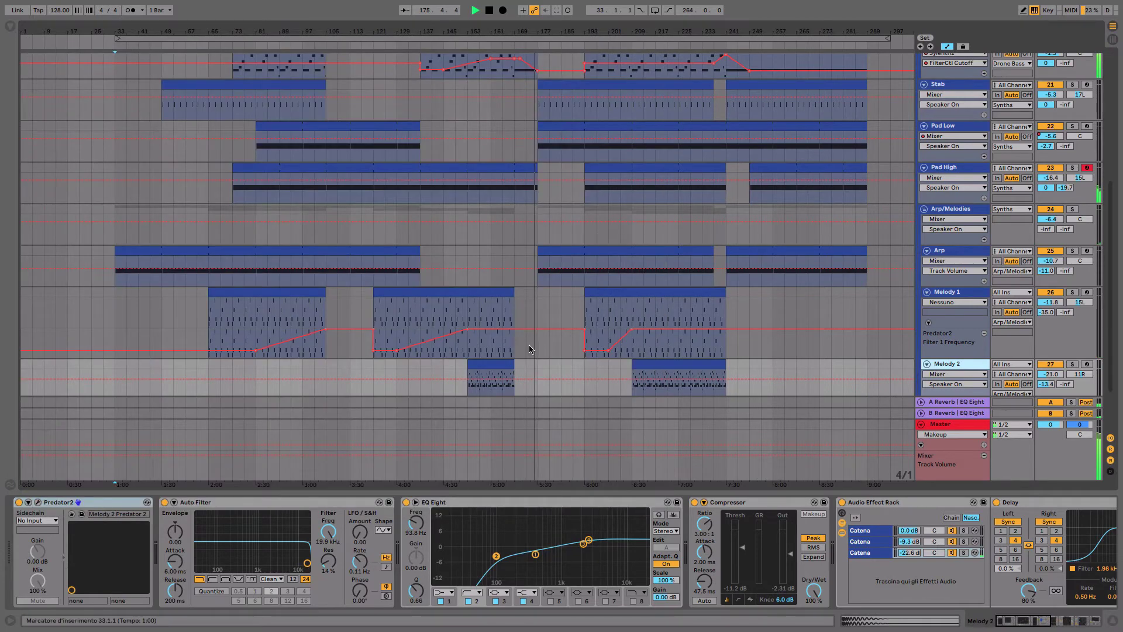
click(25, 49)
scroll(823, 524, right, 10)
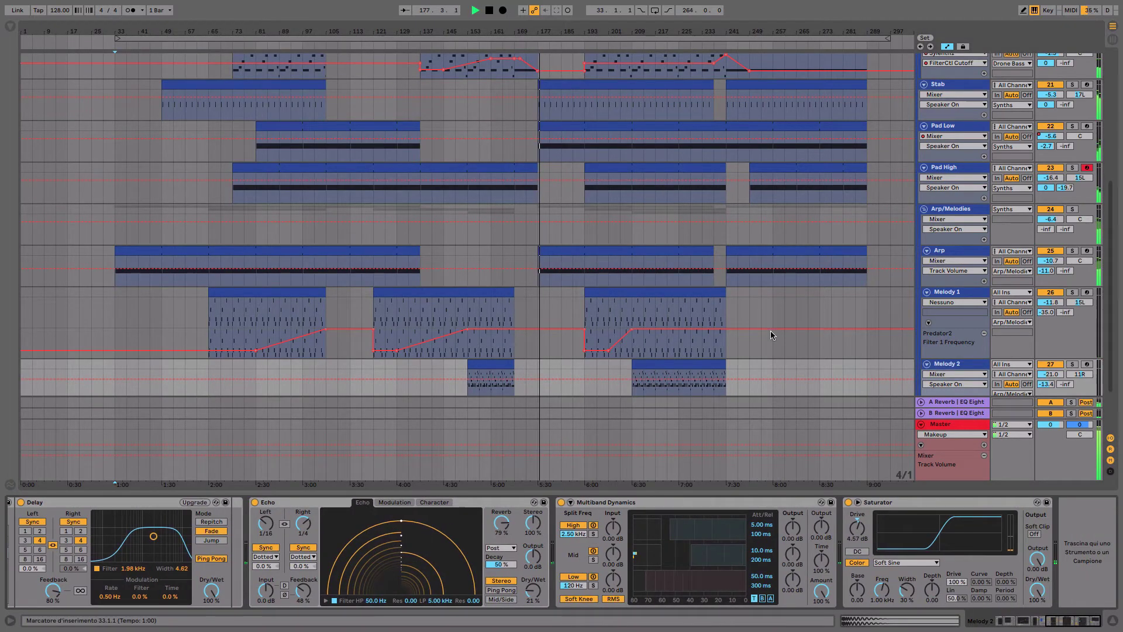
Step: Fold the Synths group and examine the device chains of the A and B Reverb return tracks and the Master
scroll(770, 329, up, 6)
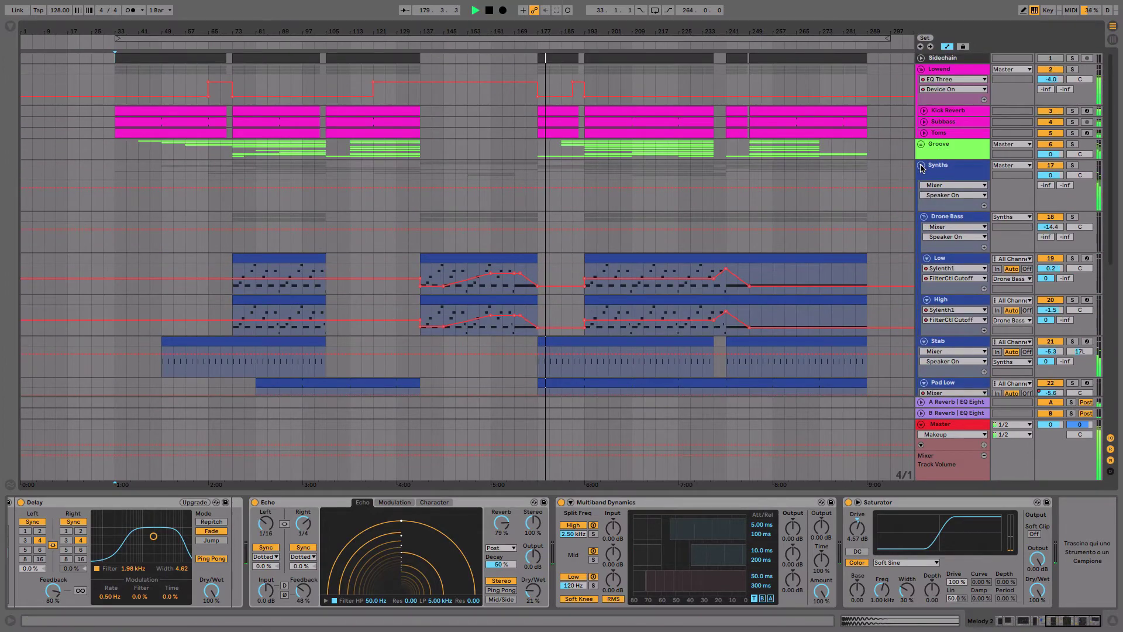
click(922, 168)
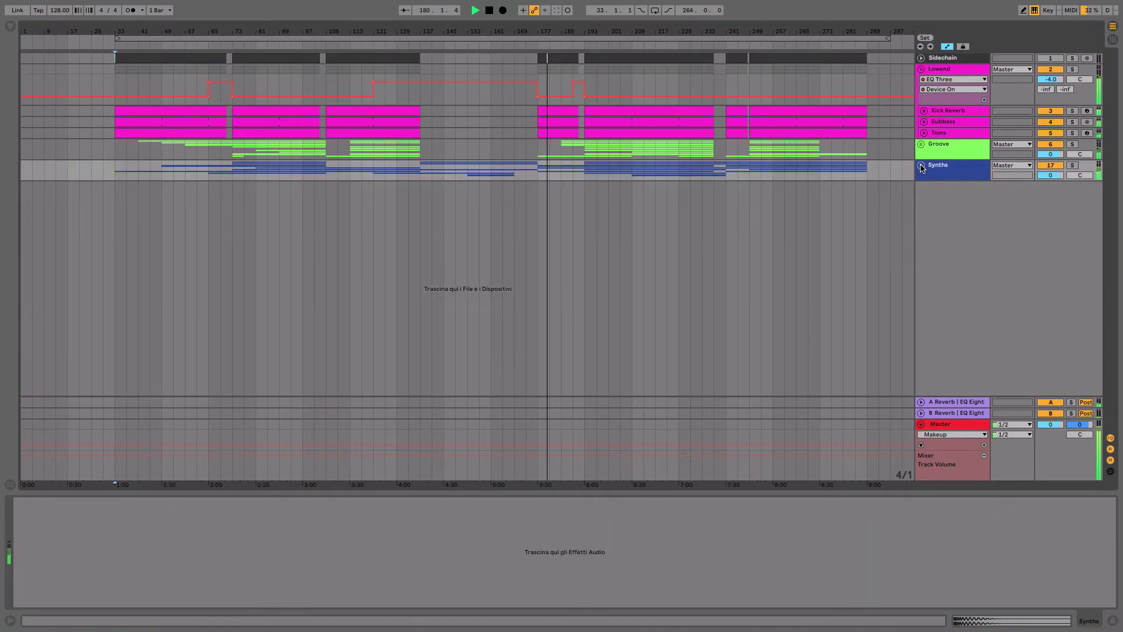
click(963, 403)
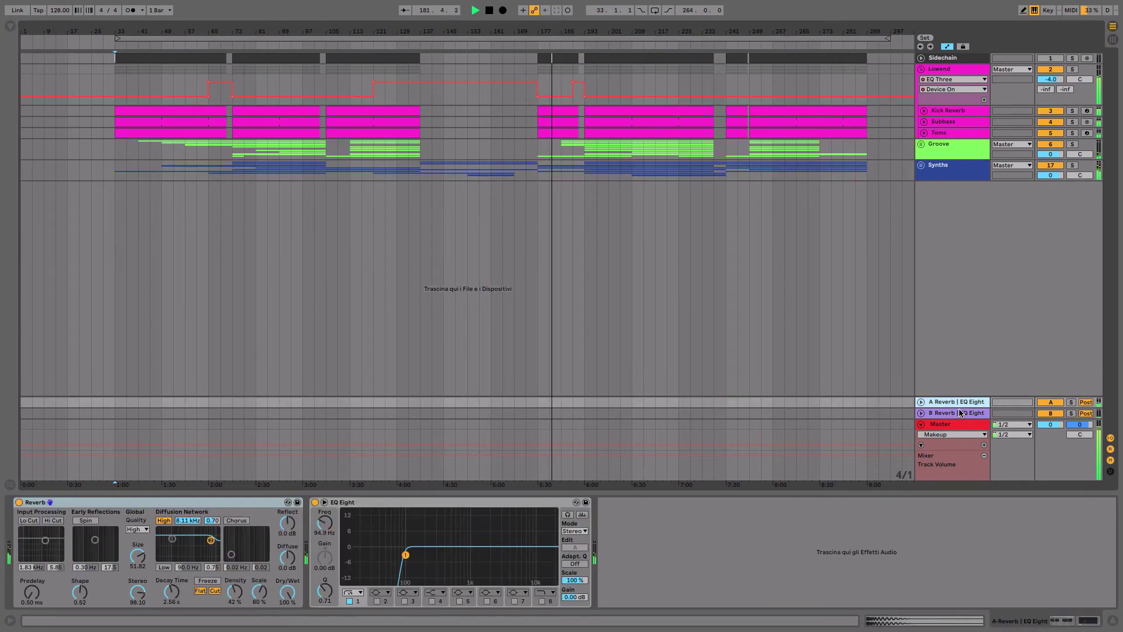
click(960, 413)
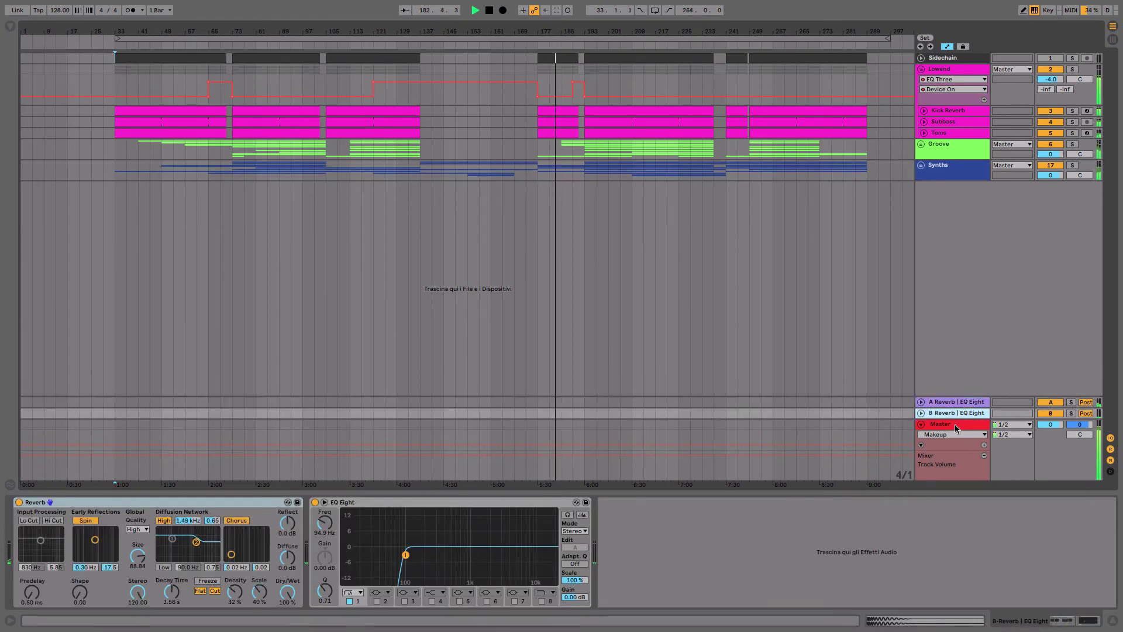
click(957, 427)
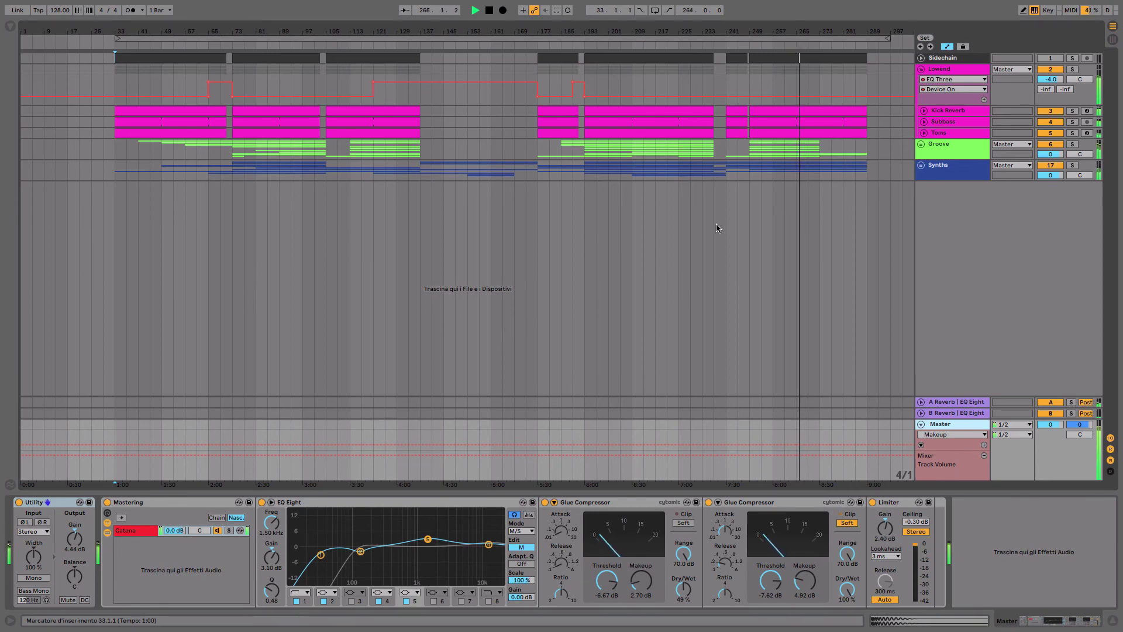
Step: Fold the Master track, hide the device view and zoom the timeline to fit the arrangement from bar 33
click(921, 424)
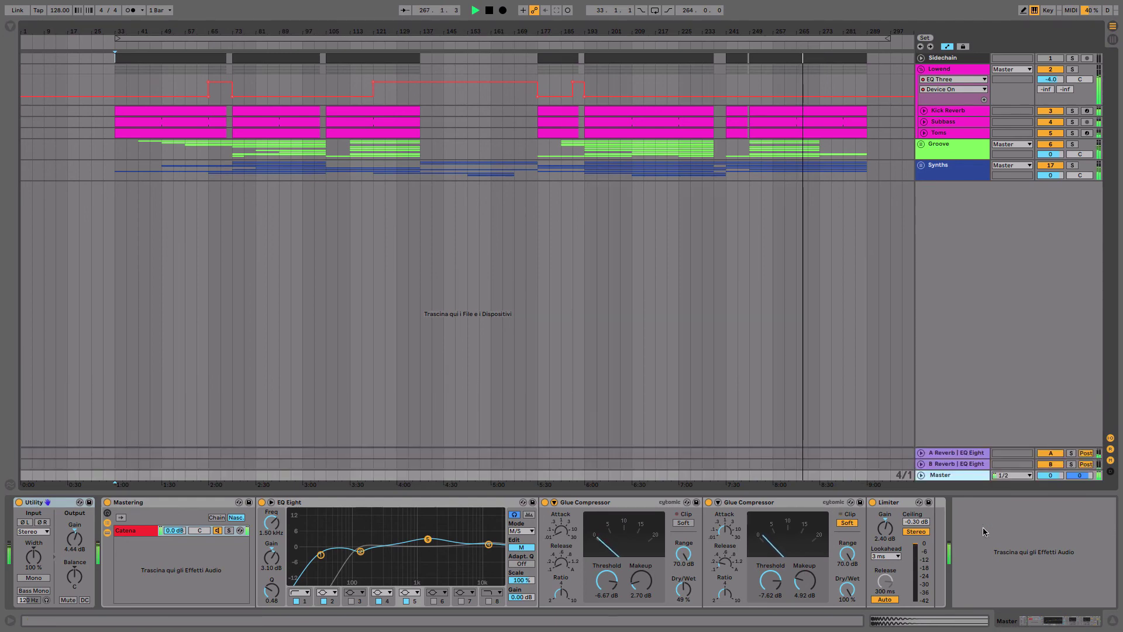
click(1113, 623)
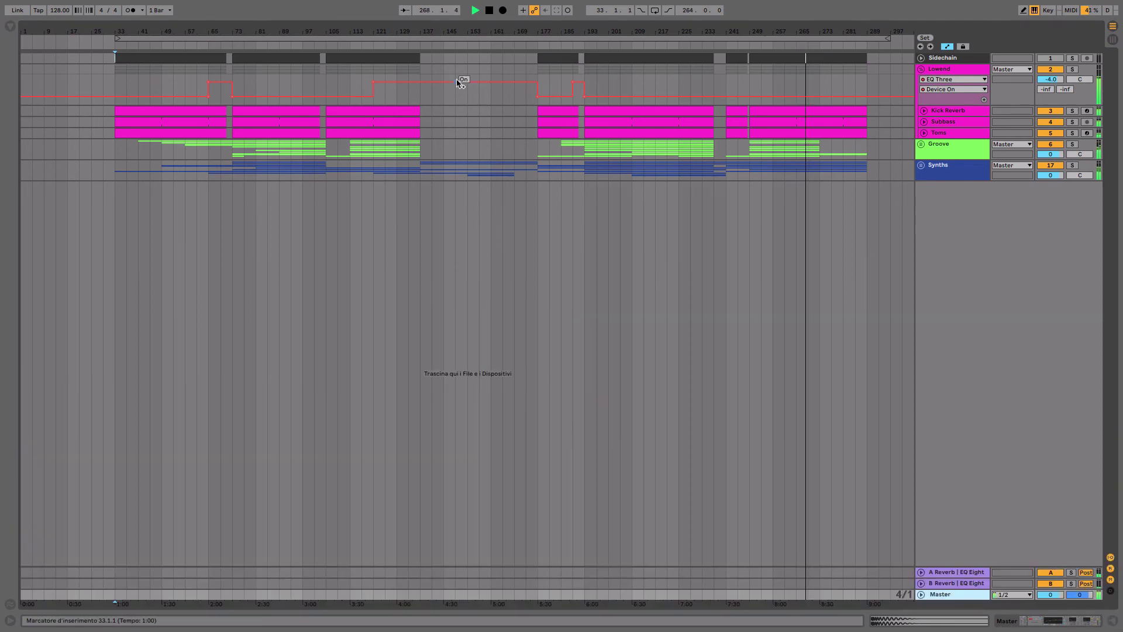
drag(413, 31, 368, 39)
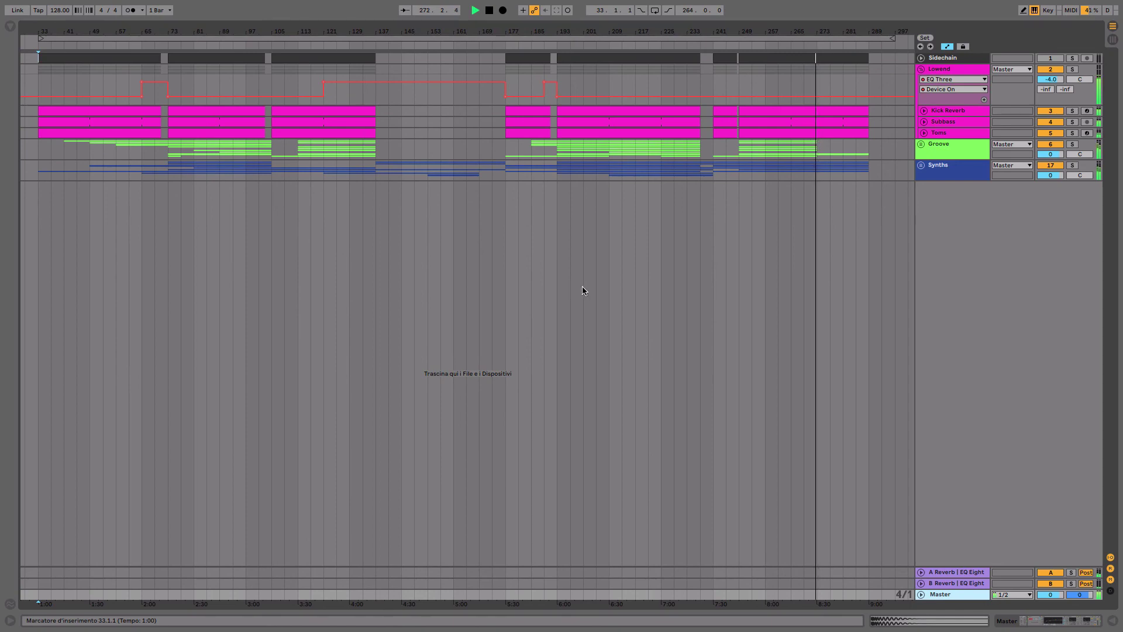
Step: Unfold the Synths and Groove groups, and fold Drone Bass, Stab, Pad Low, Pad High and Arp/Melodies for a compact overview
click(921, 165)
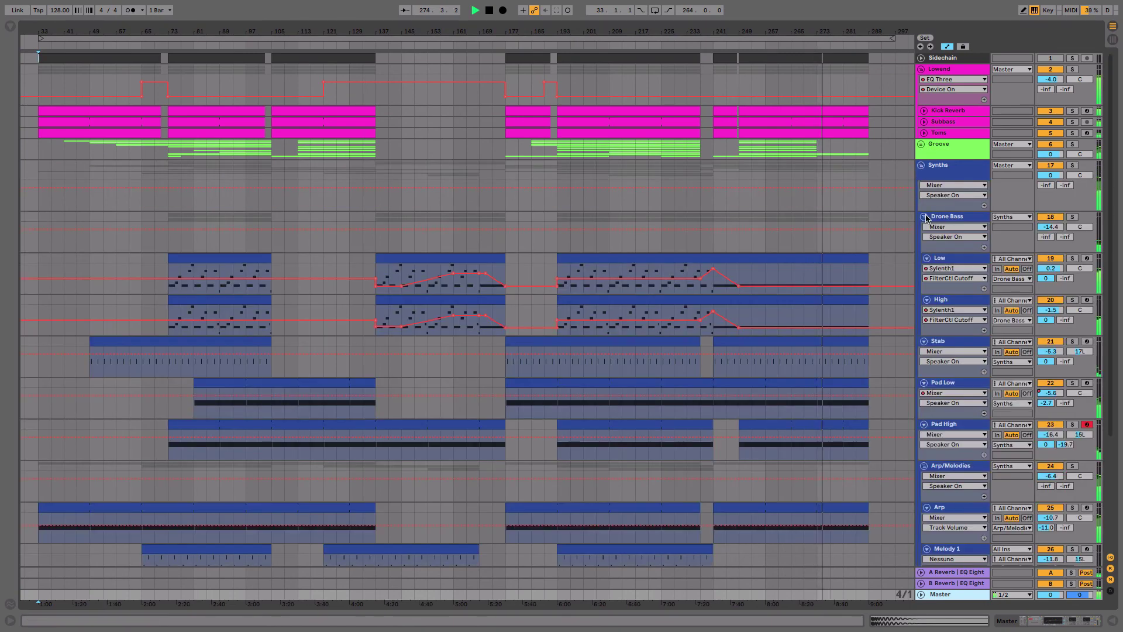
click(925, 216)
click(925, 227)
click(924, 239)
click(924, 250)
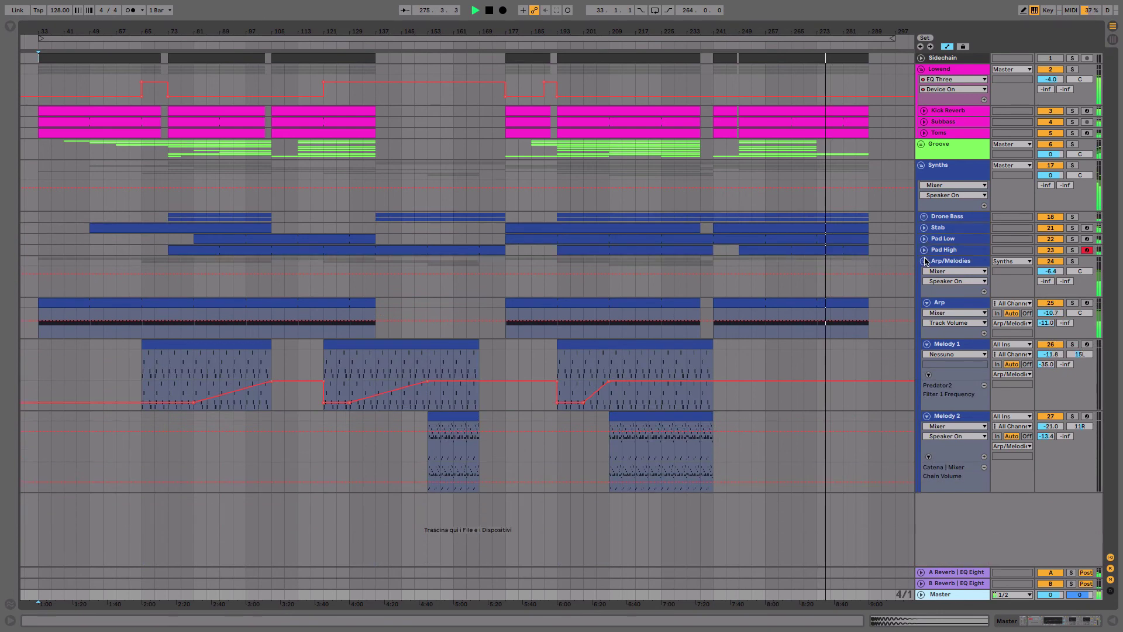
click(924, 261)
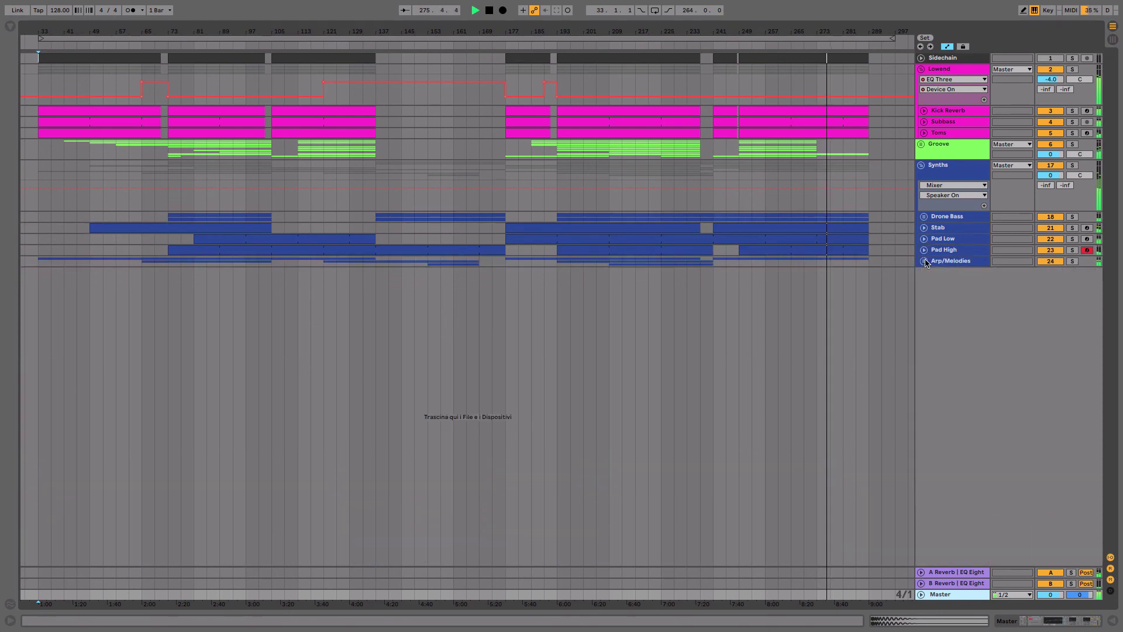
click(921, 144)
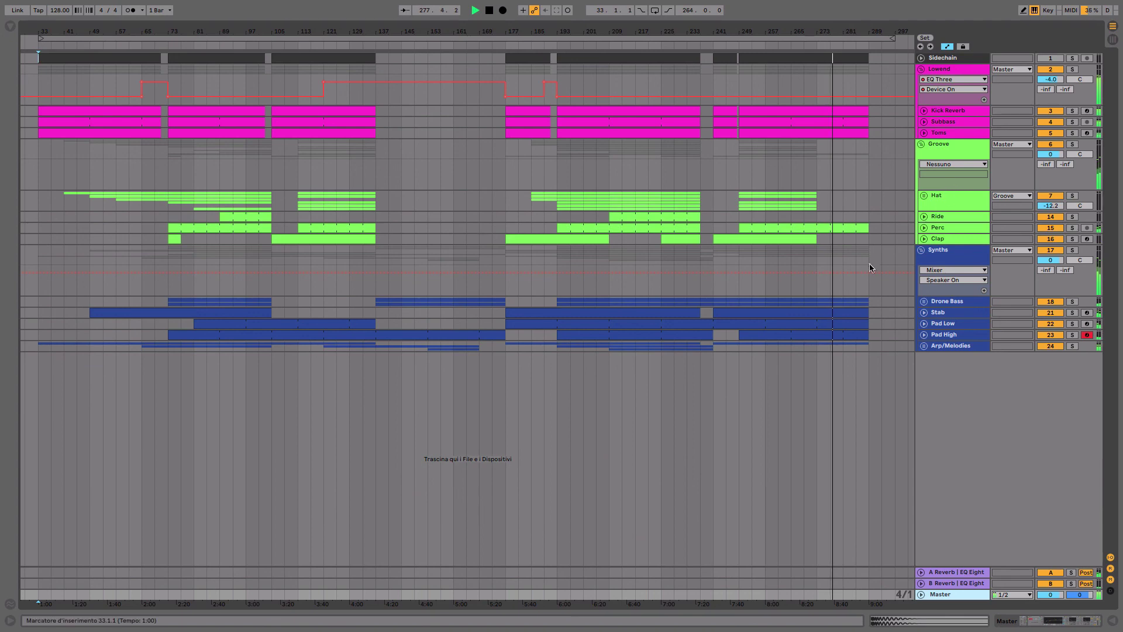